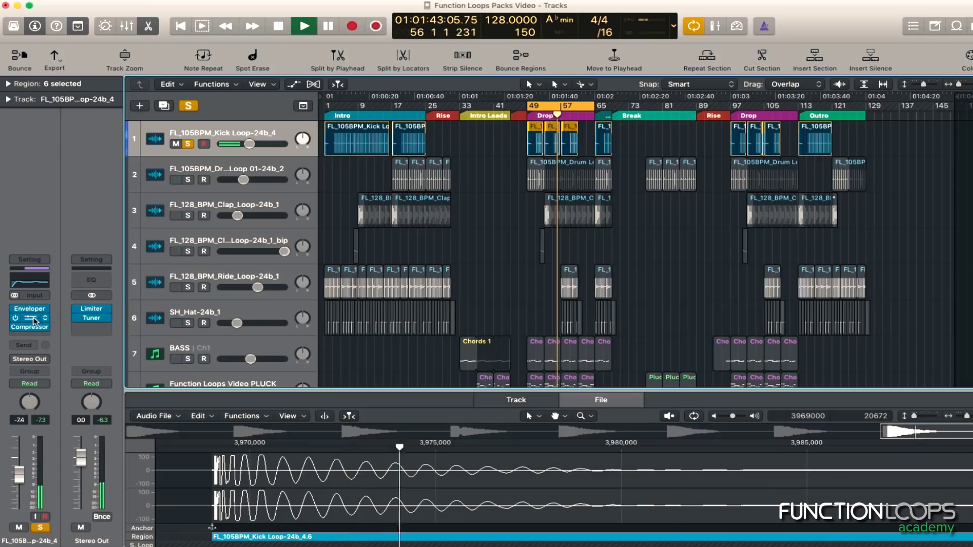
# Inspect the kick loop's Channel EQ and compare its Compressor bypassed and active during playback.
pyautogui.click(29, 317)
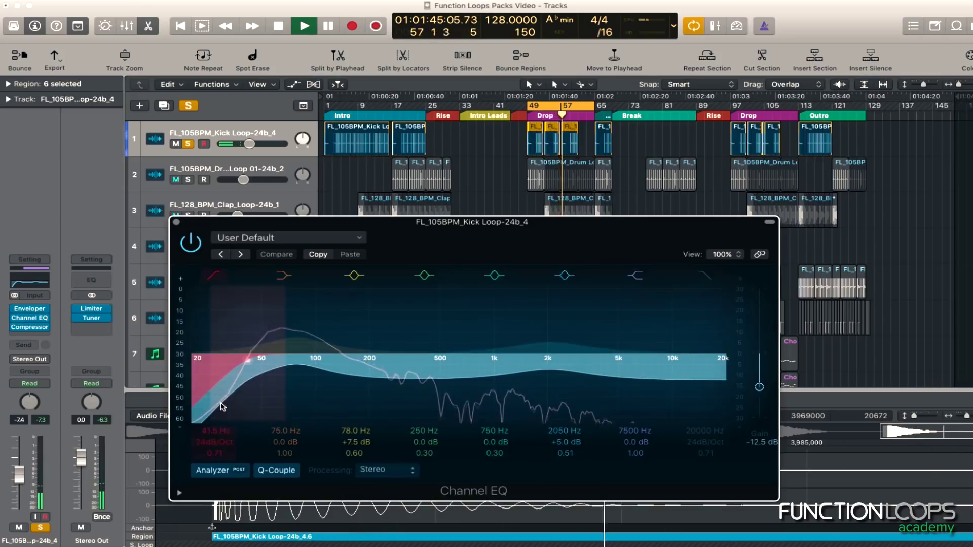
pyautogui.click(29, 318)
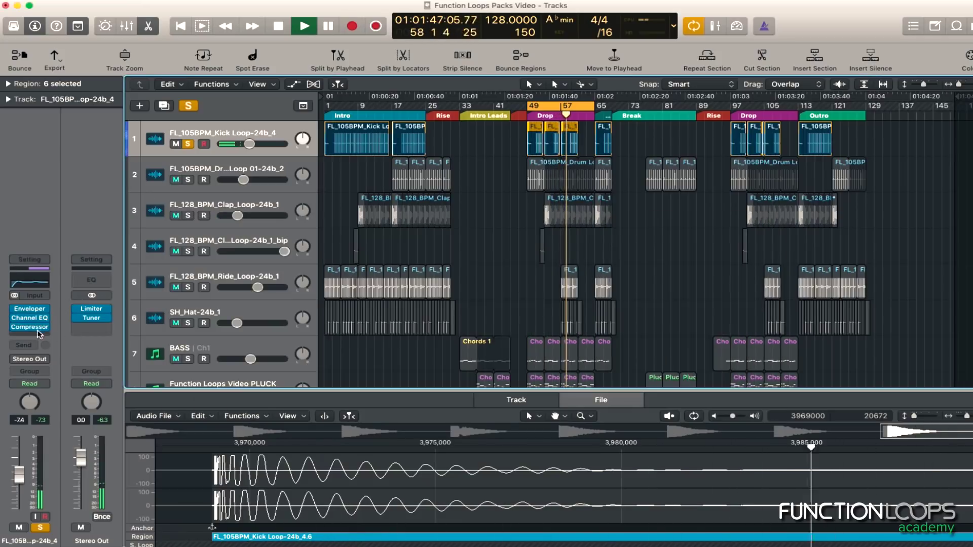
pyautogui.click(30, 327)
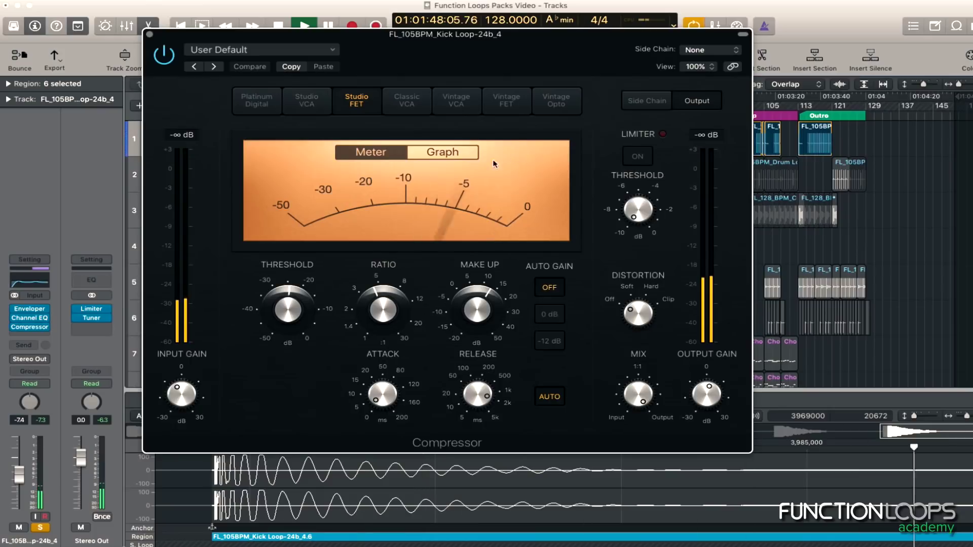
pyautogui.click(168, 55)
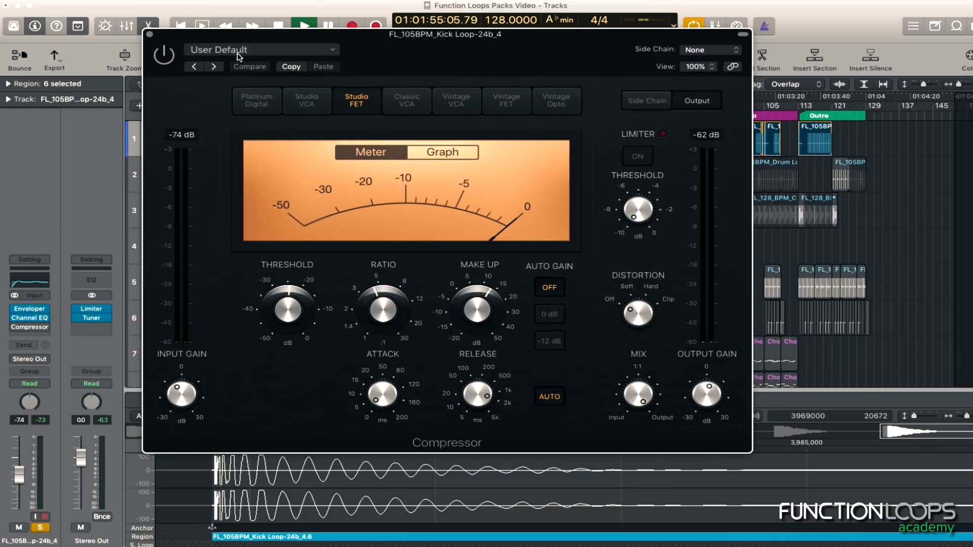
pyautogui.click(167, 54)
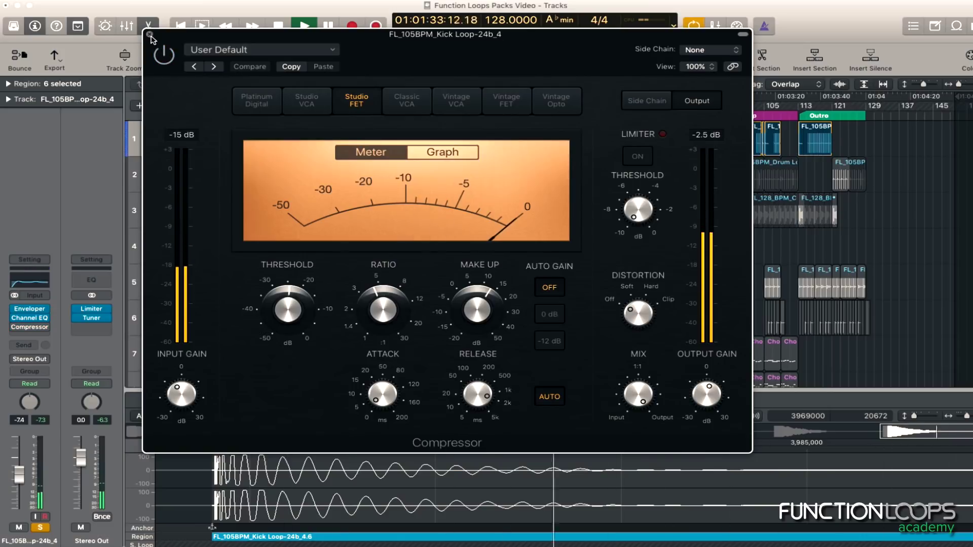
pyautogui.click(163, 55)
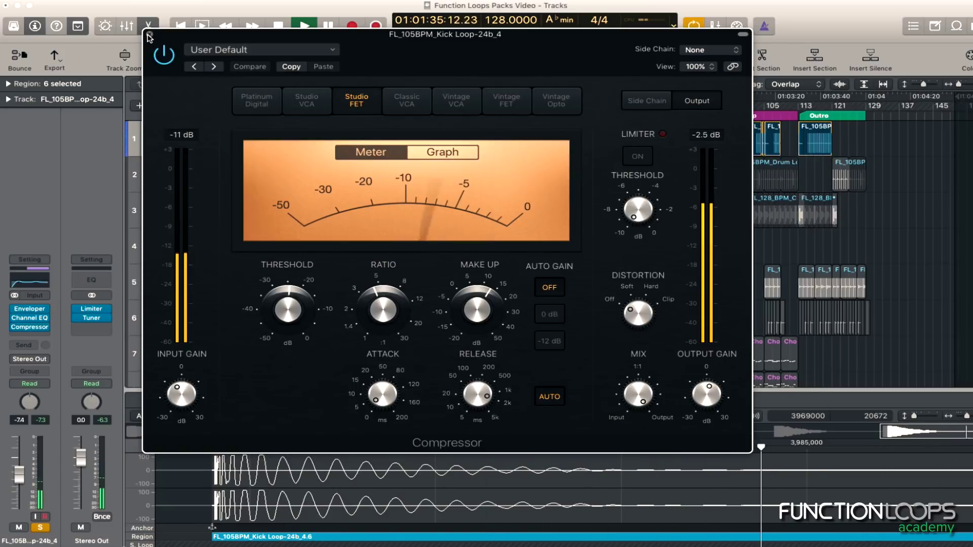
pyautogui.click(149, 34)
# Duplicate the kick loop track with its channel settings and copy all its regions onto the new track.
pyautogui.click(452, 141)
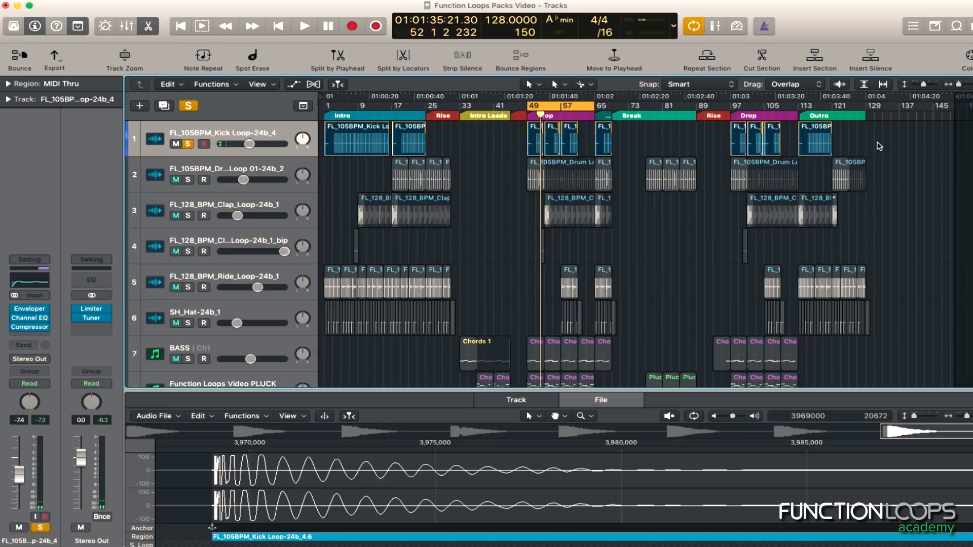
pyautogui.press('alt+super+a')
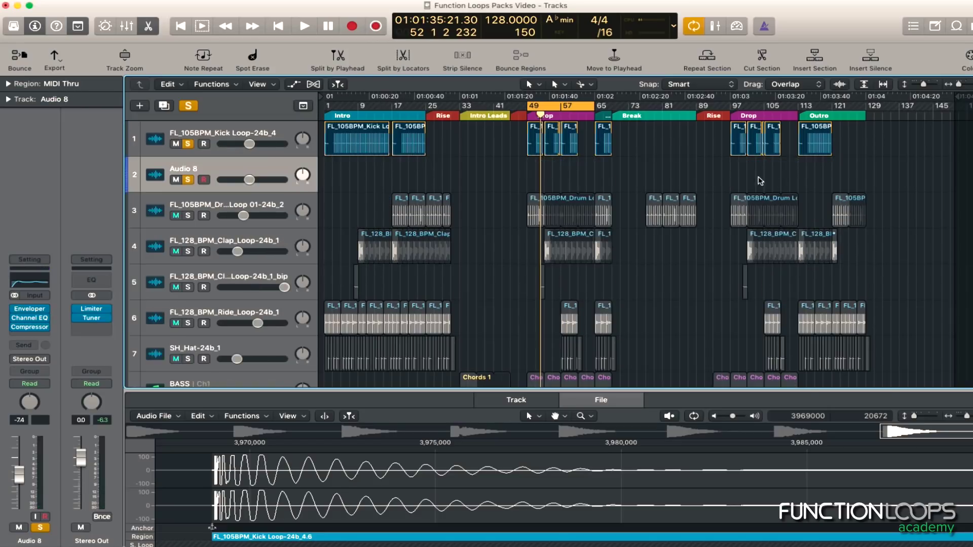
pyautogui.click(335, 145)
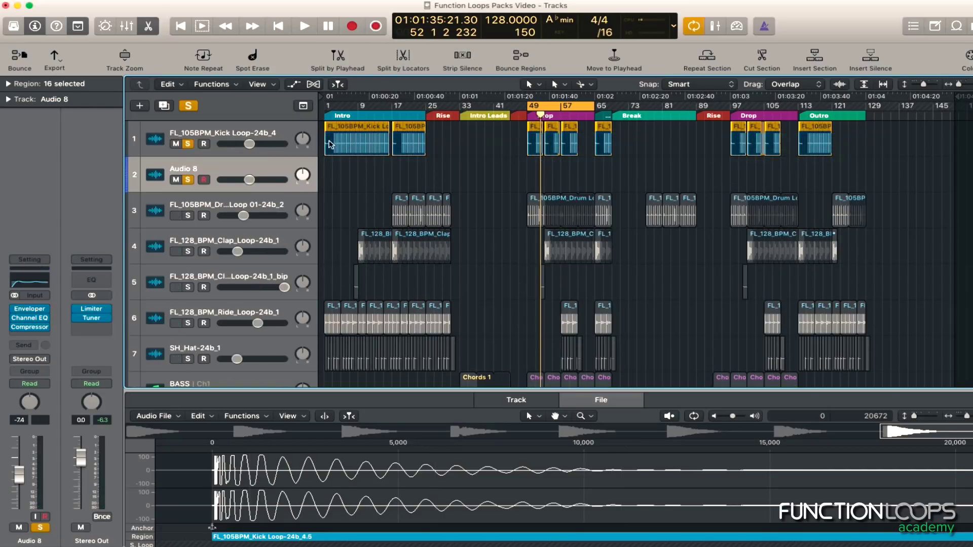
pyautogui.moveTo(332, 147); pyautogui.dragTo(226, 167)
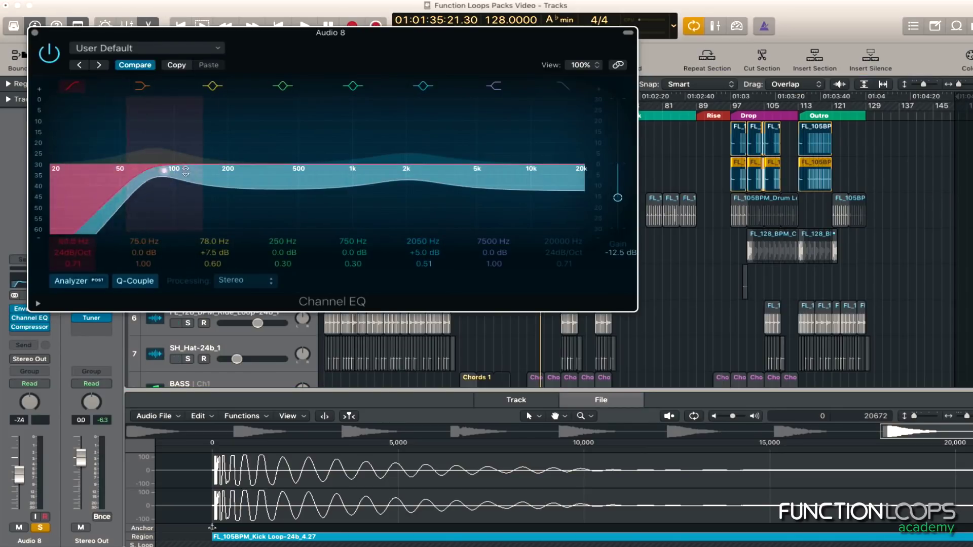
# Shape Audio 8's Channel EQ with a 370 Hz low cut, 2050 Hz band at 0.5 dB, 4600 Hz high shelf at -7.0 dB and -3.0 dB gain.
pyautogui.moveTo(164, 170); pyautogui.dragTo(261, 170)
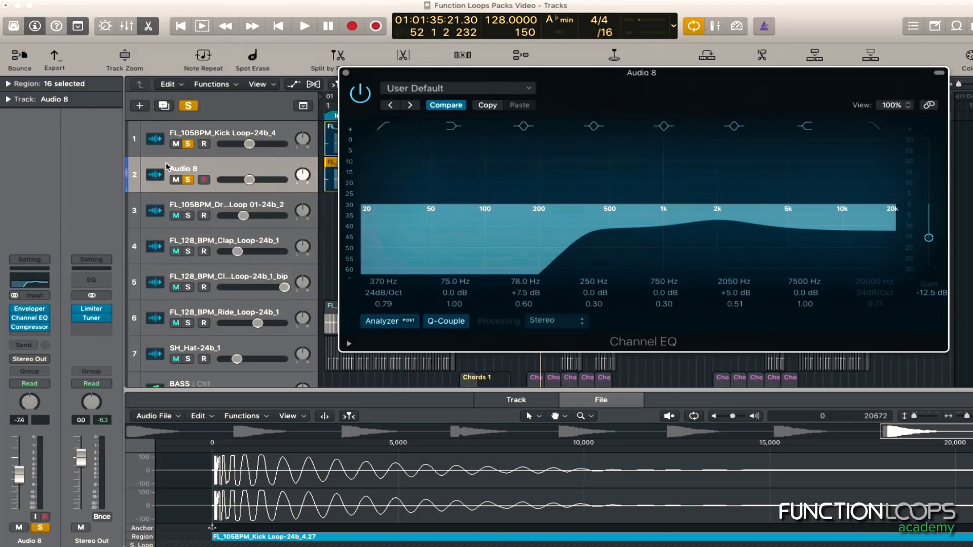
pyautogui.press('space')
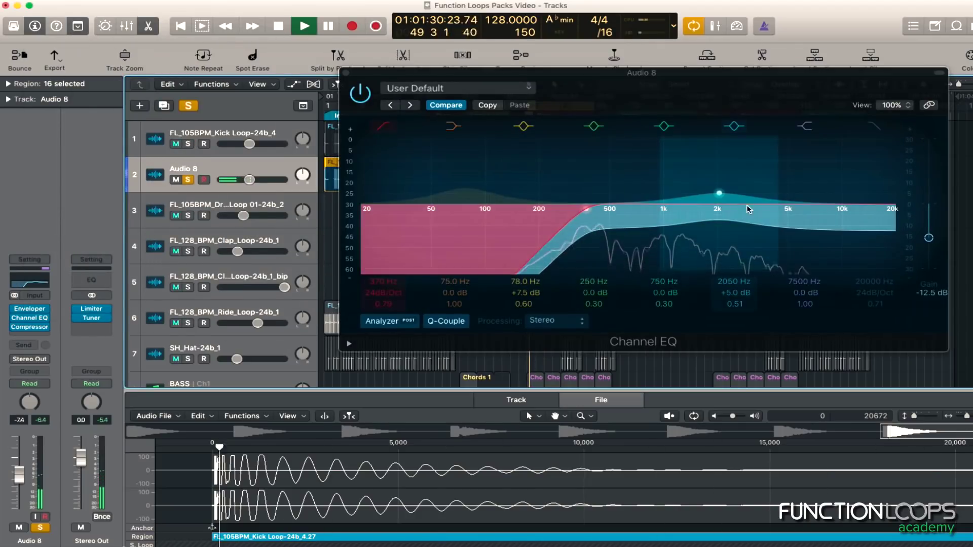
pyautogui.moveTo(720, 193); pyautogui.dragTo(719, 206)
pyautogui.moveTo(819, 206); pyautogui.dragTo(838, 238)
pyautogui.moveTo(929, 237); pyautogui.dragTo(935, 218)
pyautogui.moveTo(833, 220)
pyautogui.mouseDown()
pyautogui.moveTo(813, 222)
pyautogui.moveTo(821, 222)
pyautogui.mouseUp()
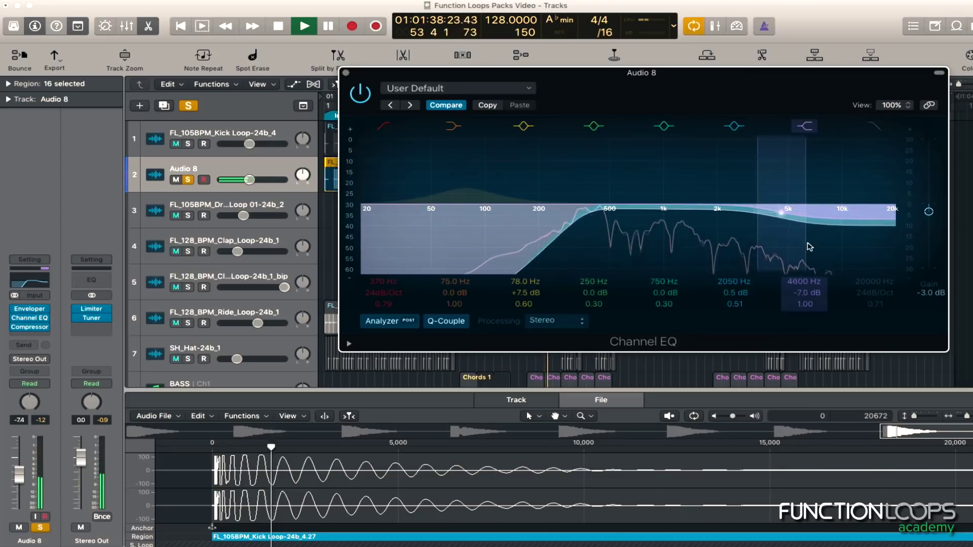
pyautogui.click(346, 75)
pyautogui.press('space')
# Solo the original kick loop together with Audio 8 and lower Audio 8's volume to -12.0 dB during playback.
pyautogui.click(189, 144)
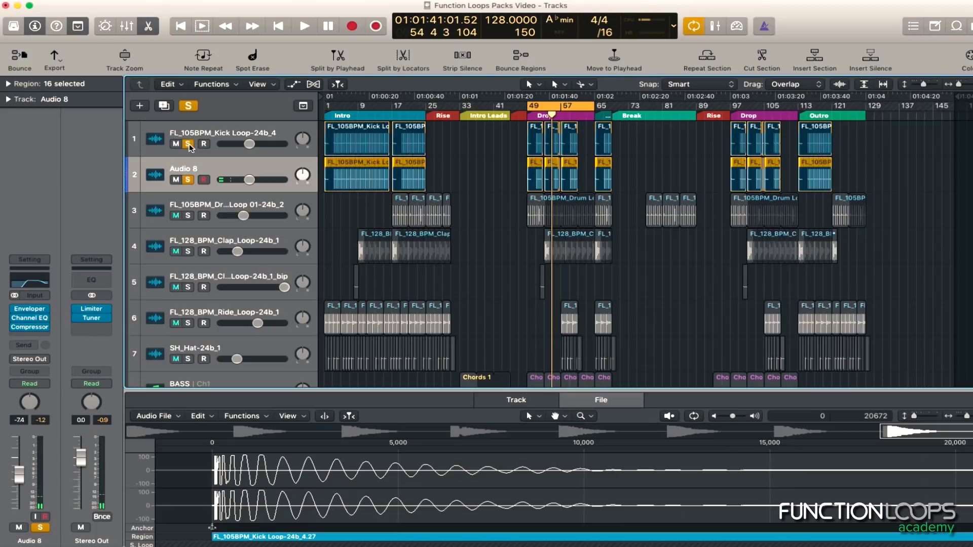
pyautogui.press('space')
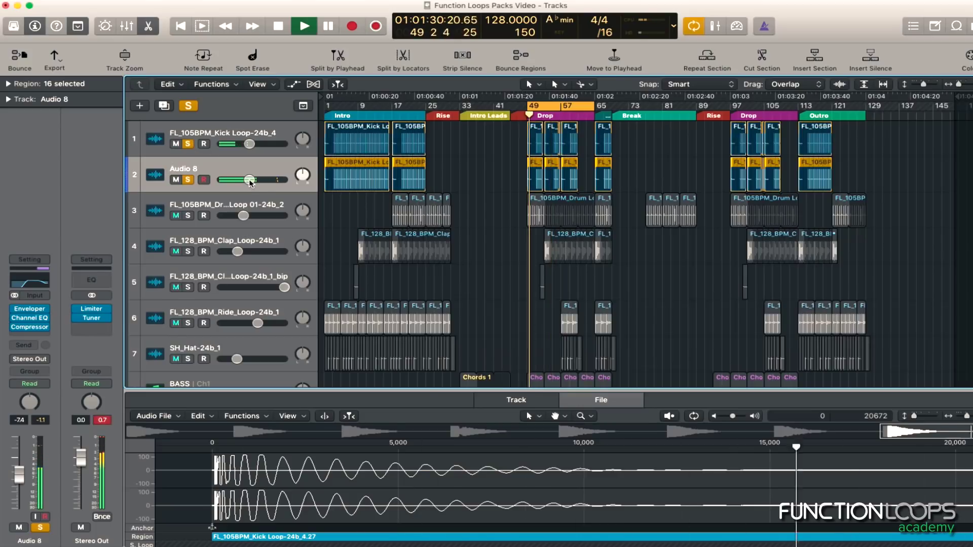
pyautogui.moveTo(249, 180); pyautogui.dragTo(243, 180)
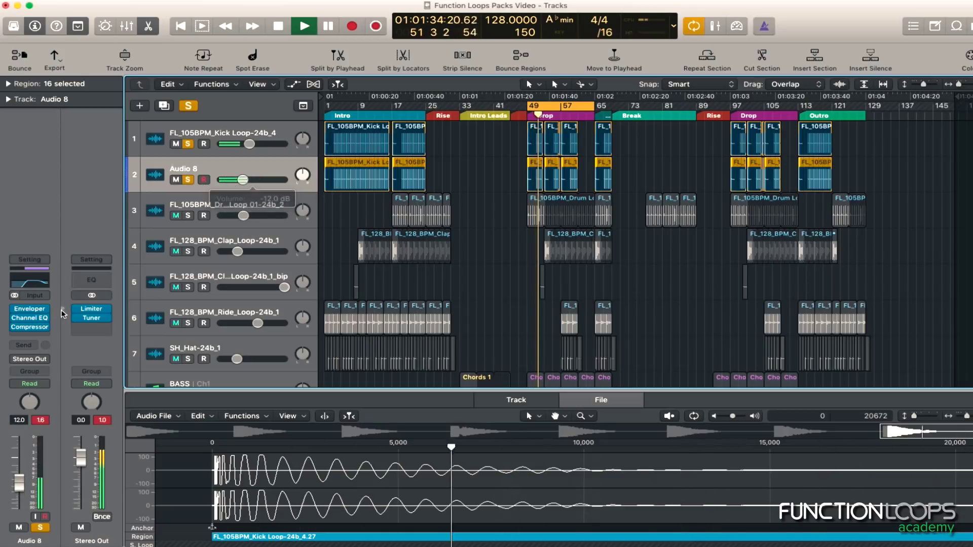
# Set the high shelf in Audio 8's Channel EQ to 6900 Hz and -24.0 dB.
pyautogui.click(30, 318)
pyautogui.moveTo(818, 221)
pyautogui.mouseDown()
pyautogui.moveTo(841, 246)
pyautogui.moveTo(814, 229)
pyautogui.mouseUp()
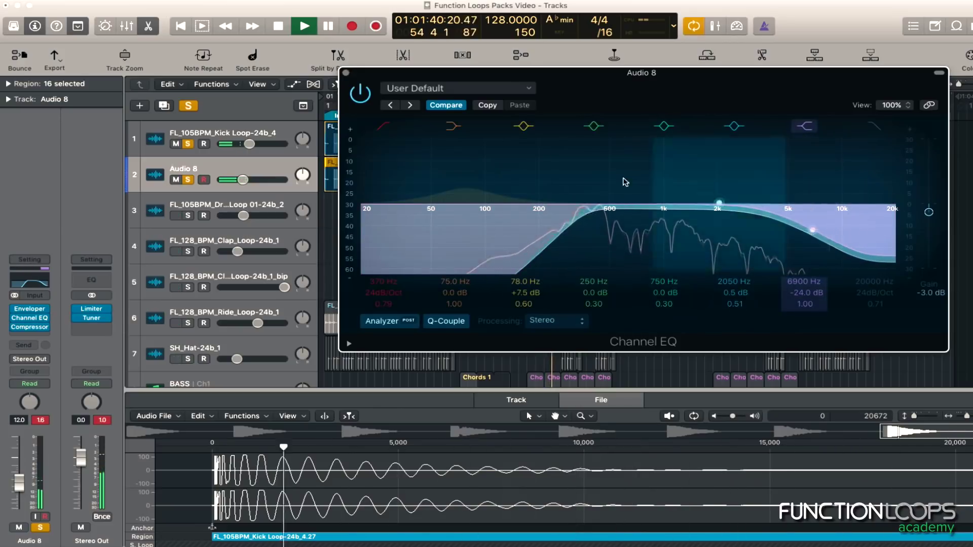
pyautogui.click(345, 73)
pyautogui.press('space')
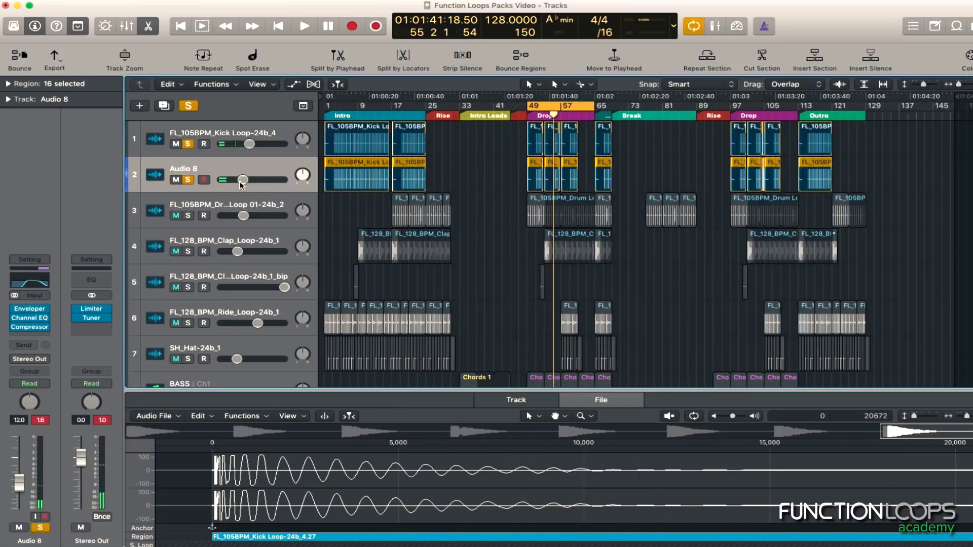
# Raise Audio 8's volume slightly and turn off solo to play both kick layers within the full mix.
pyautogui.press('space')
pyautogui.moveTo(243, 179)
pyautogui.mouseDown()
pyautogui.moveTo(259, 185)
pyautogui.moveTo(246, 180)
pyautogui.mouseUp()
pyautogui.hotkey('ctrl', 's')
pyautogui.press('space')
pyautogui.click(209, 136)
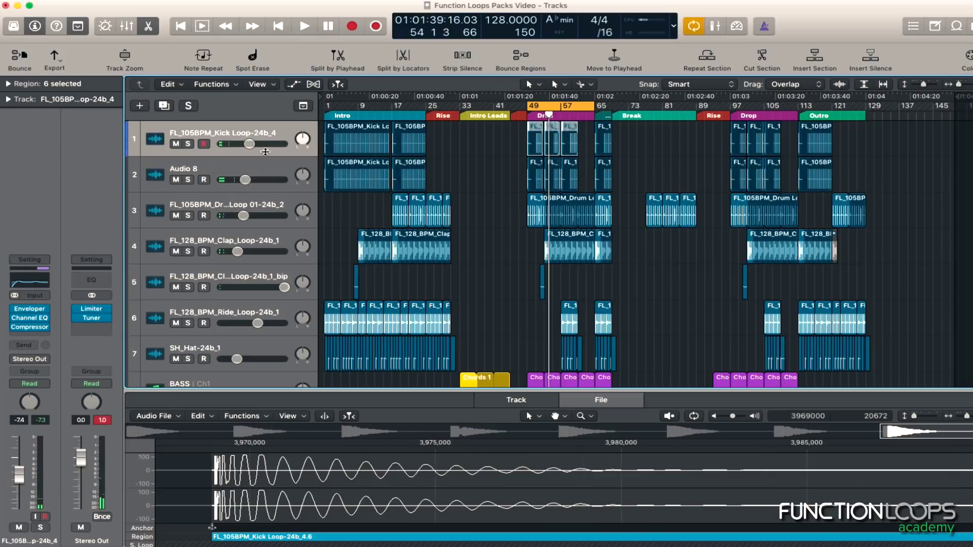
pyautogui.click(214, 173)
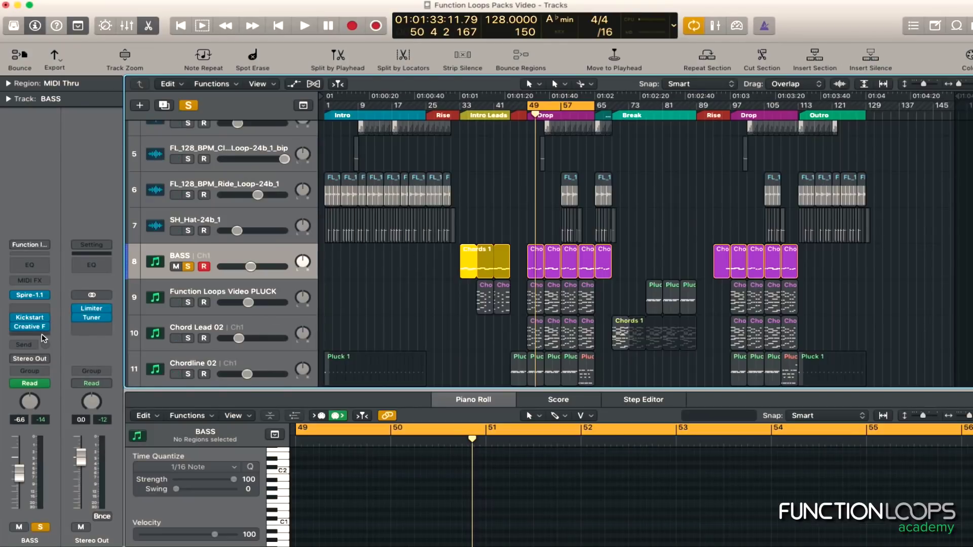
# Insert a Gain plug-in with Mono on at the end of the BASS chain, comparing Mono off and on during playback.
pyautogui.click(43, 337)
pyautogui.click(130, 359)
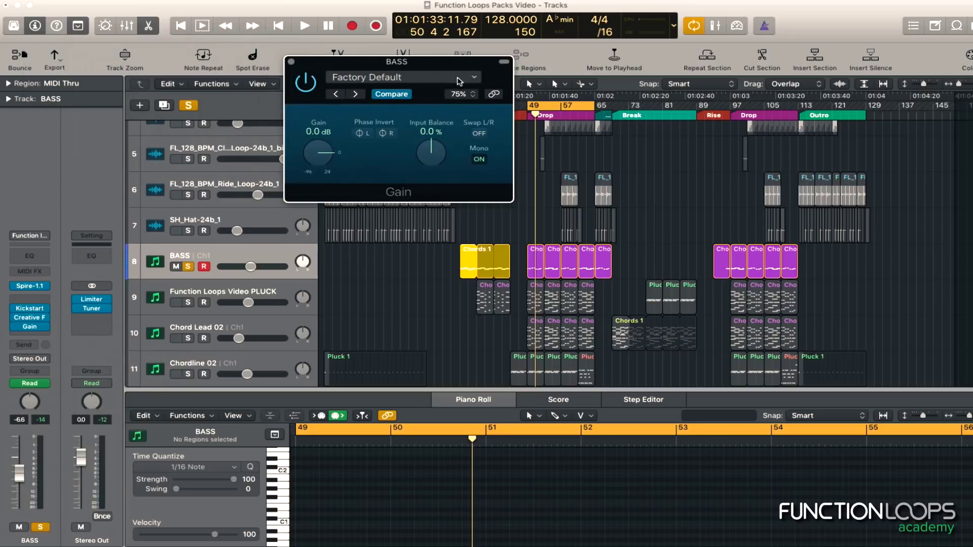
pyautogui.moveTo(403, 70); pyautogui.dragTo(483, 89)
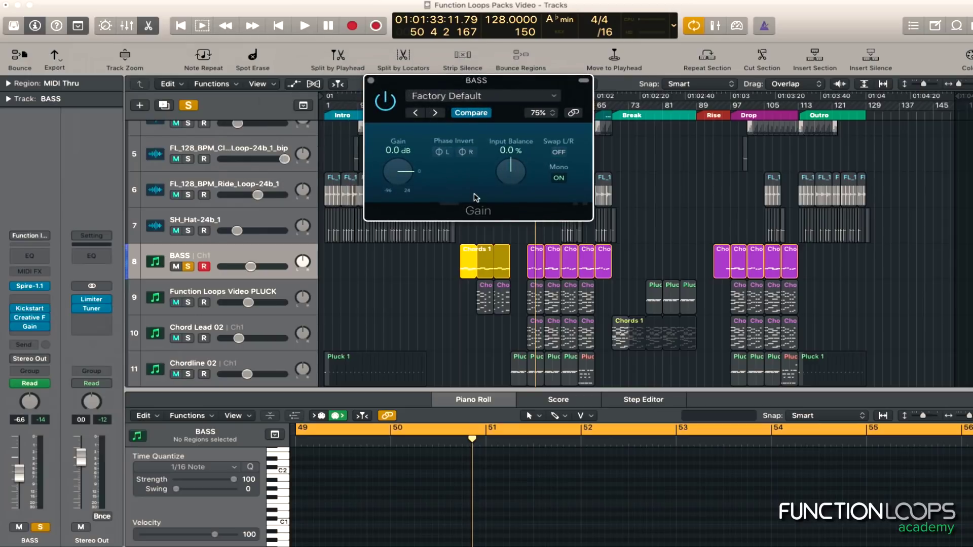
pyautogui.press('space')
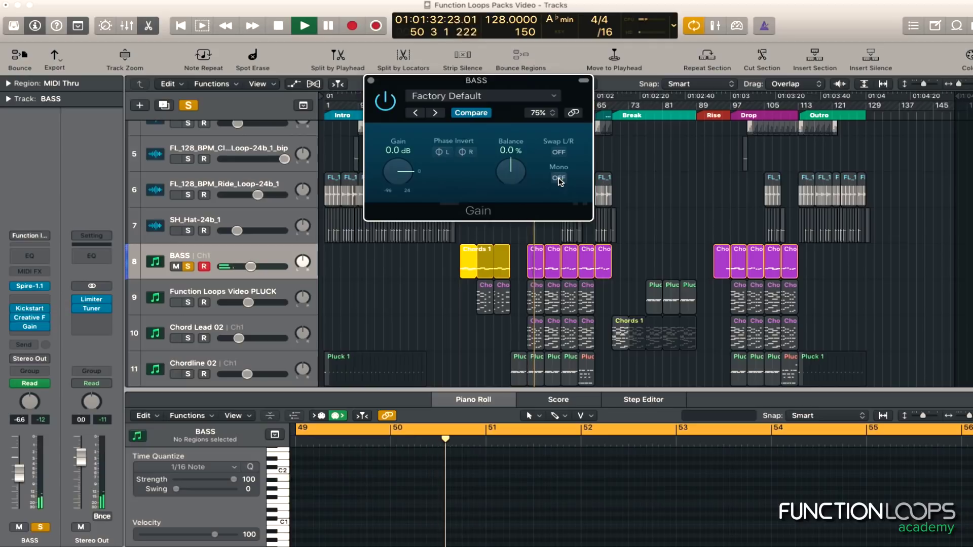
pyautogui.press('space')
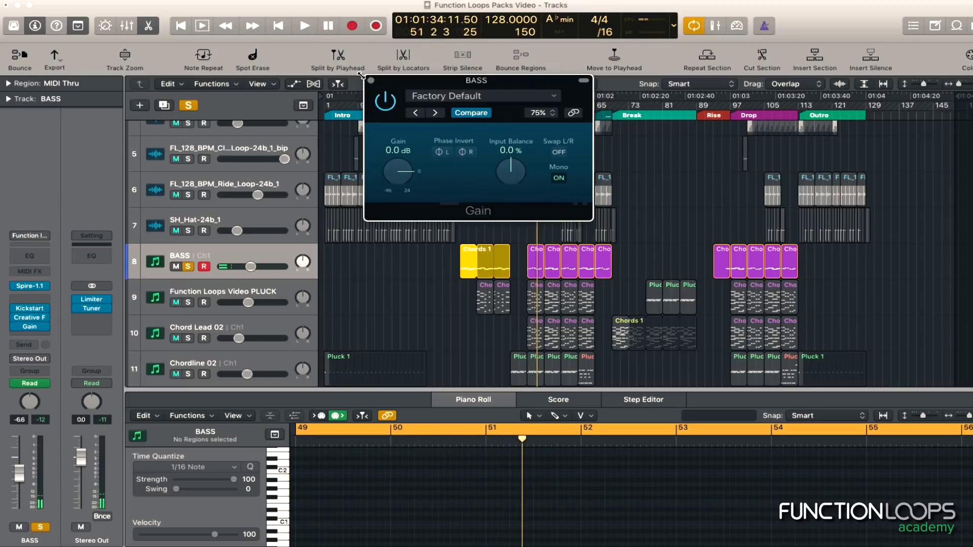
pyautogui.click(371, 81)
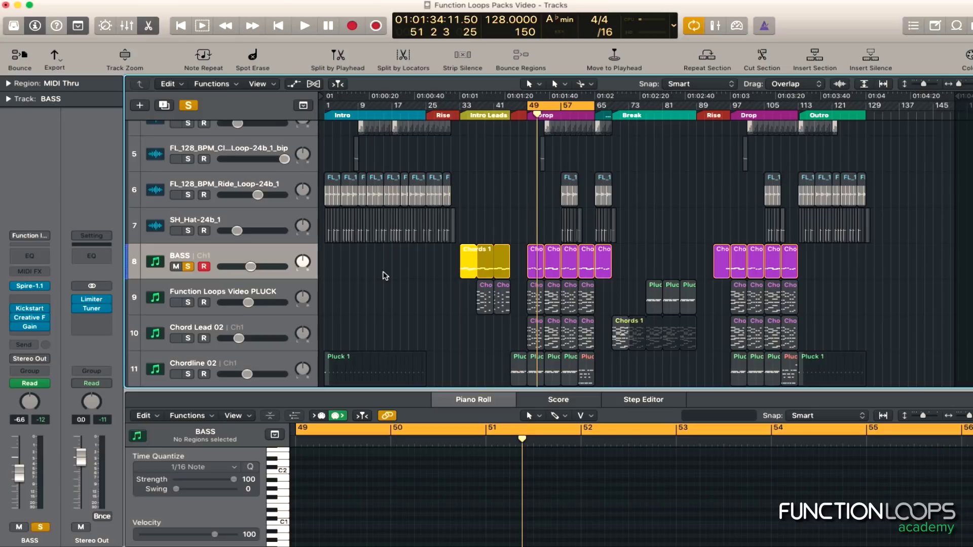
# Insert a Gain plug-in with Mono on after the Compressor on the original kick loop track.
pyautogui.scroll(-1, 453, 285)
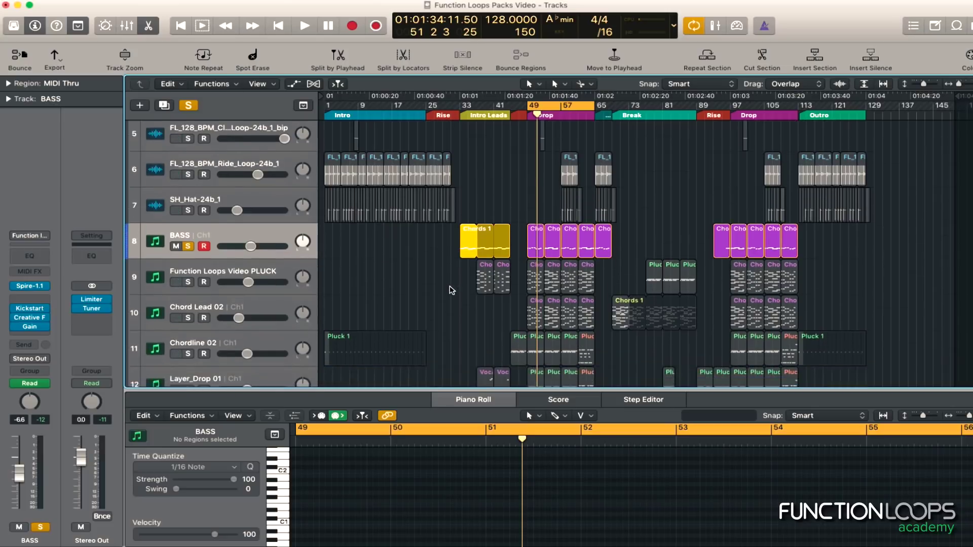
pyautogui.scroll(6, 451, 288)
pyautogui.click(218, 134)
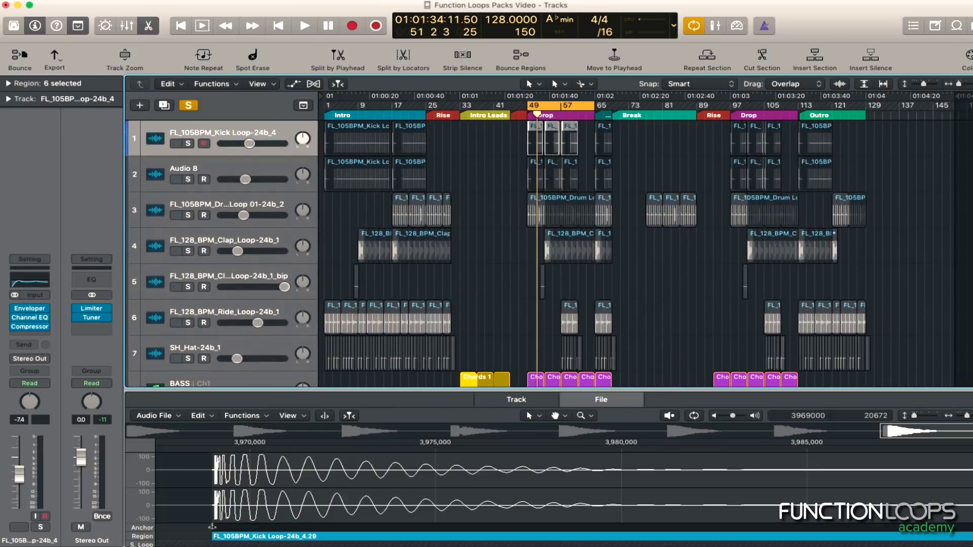
pyautogui.click(39, 334)
pyautogui.moveTo(61, 357)
pyautogui.click(147, 357)
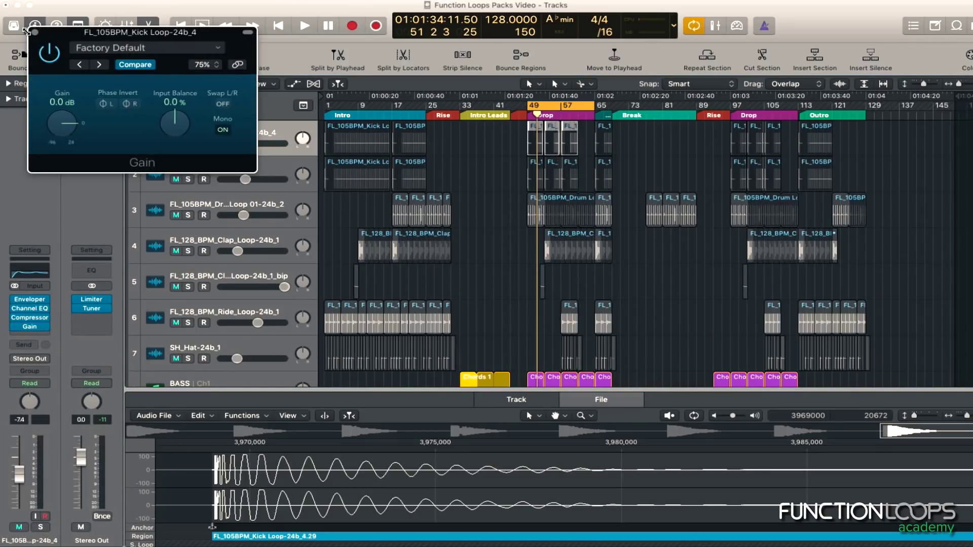
pyautogui.click(35, 33)
# Insert a Channel EQ after the Gain plug-in on the BASS track.
pyautogui.scroll(-6, 239, 167)
pyautogui.click(236, 165)
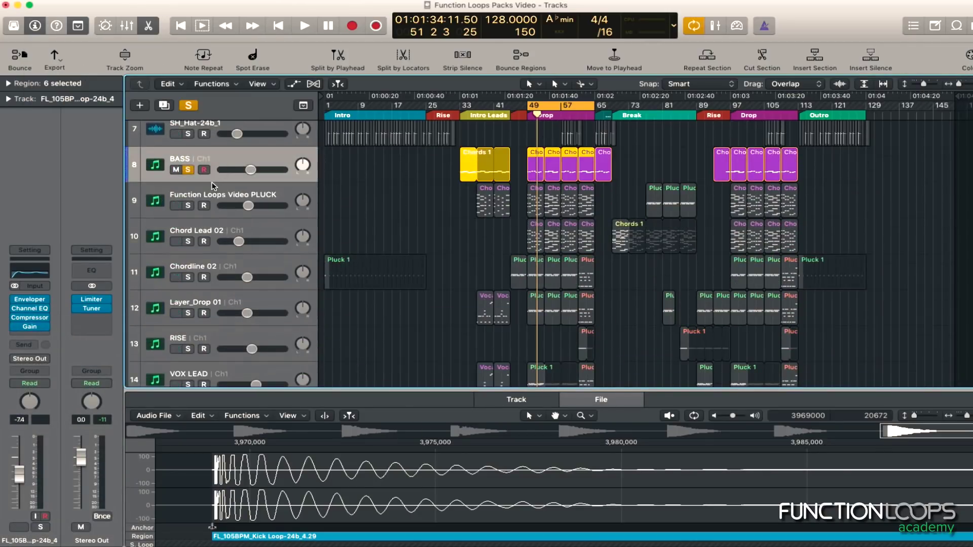
pyautogui.click(41, 331)
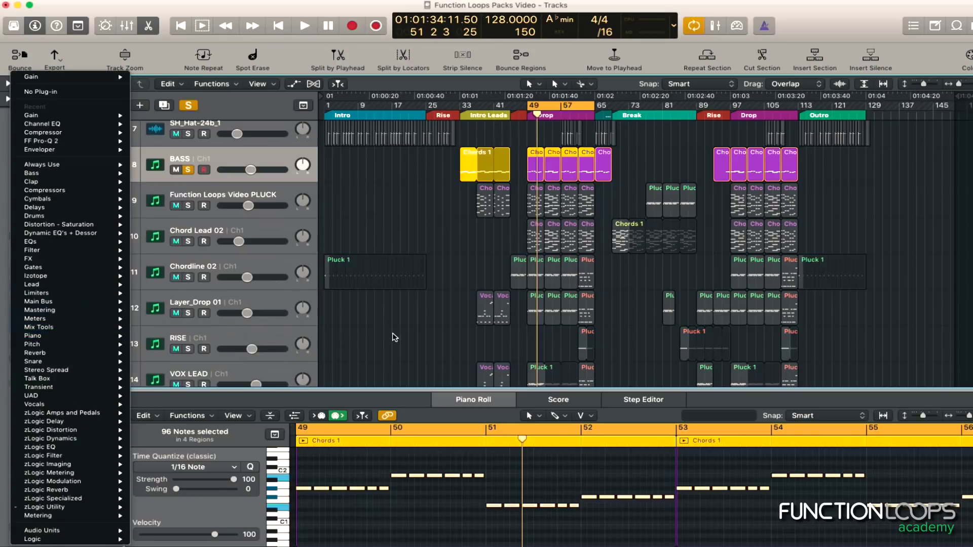
pyautogui.click(32, 337)
pyautogui.click(35, 337)
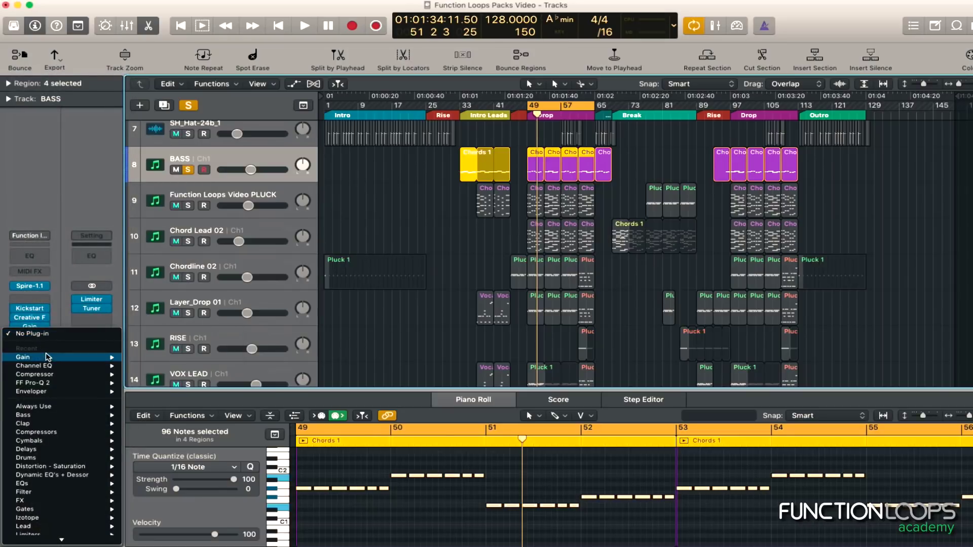
pyautogui.moveTo(51, 364)
pyautogui.click(146, 367)
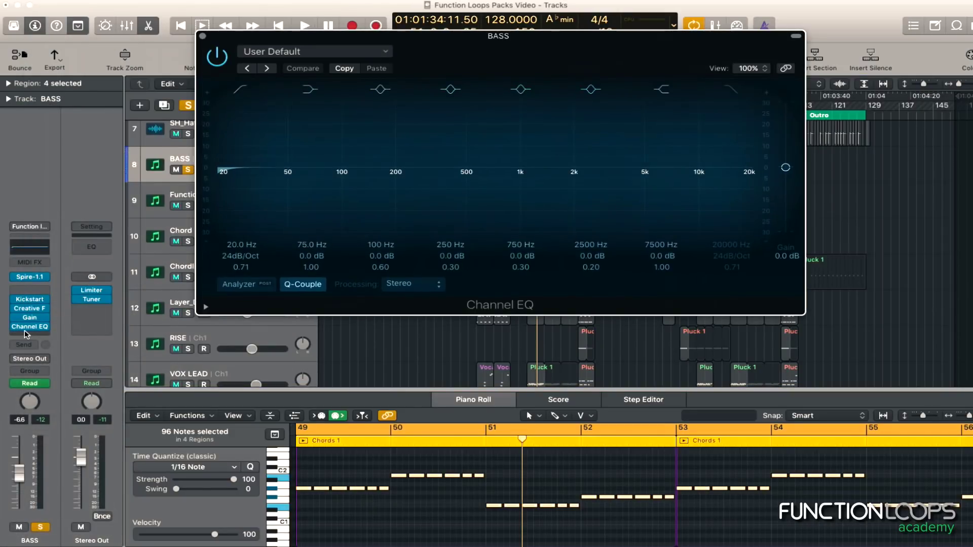
# Insert a Compressor after the Channel EQ on the BASS track and close both plug-in windows.
pyautogui.click(25, 335)
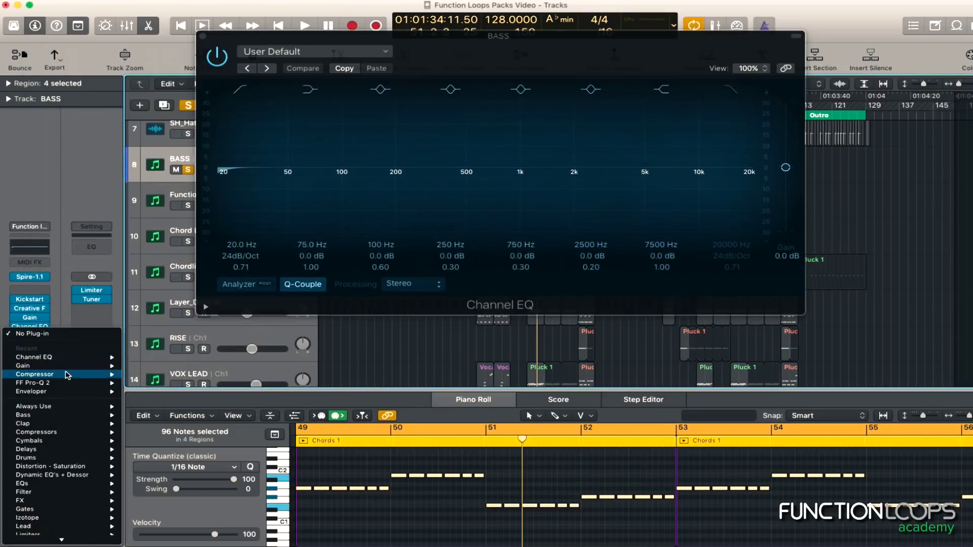
pyautogui.moveTo(68, 375)
pyautogui.click(155, 378)
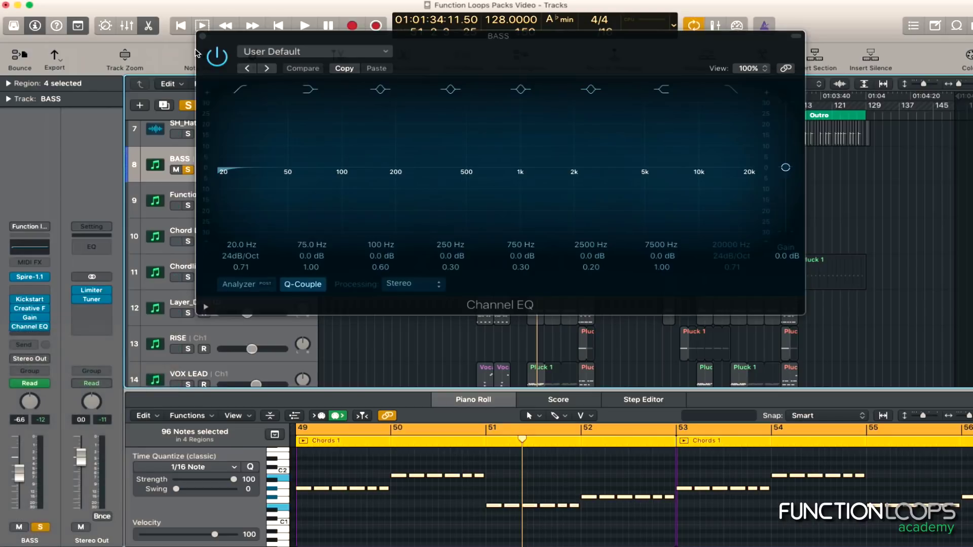
pyautogui.click(35, 32)
pyautogui.click(204, 36)
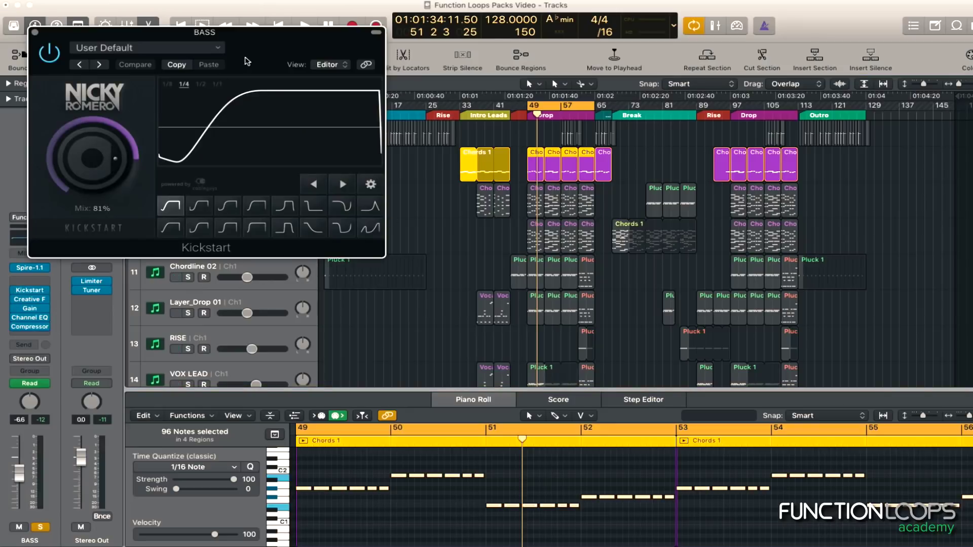
# Apply the Mids Chain curve in Kickstart on the BASS track during playback and close the plug-in.
pyautogui.moveTo(201, 29); pyautogui.dragTo(377, 43)
pyautogui.press('space')
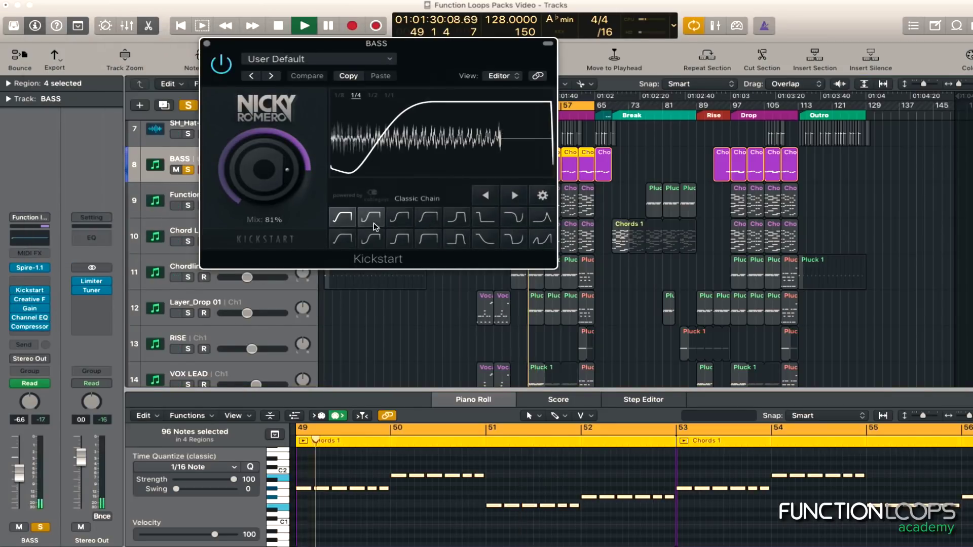
pyautogui.click(372, 237)
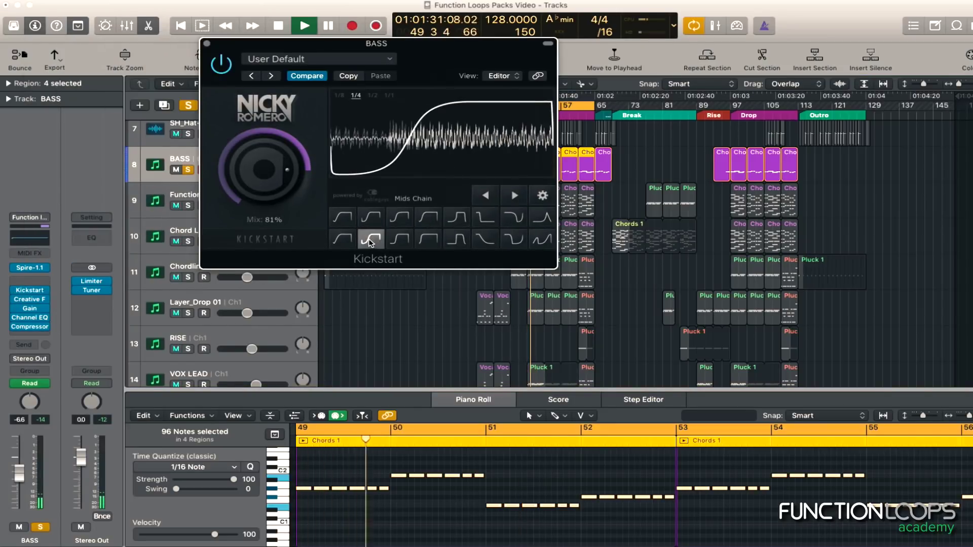
pyautogui.click(207, 44)
pyautogui.press('space')
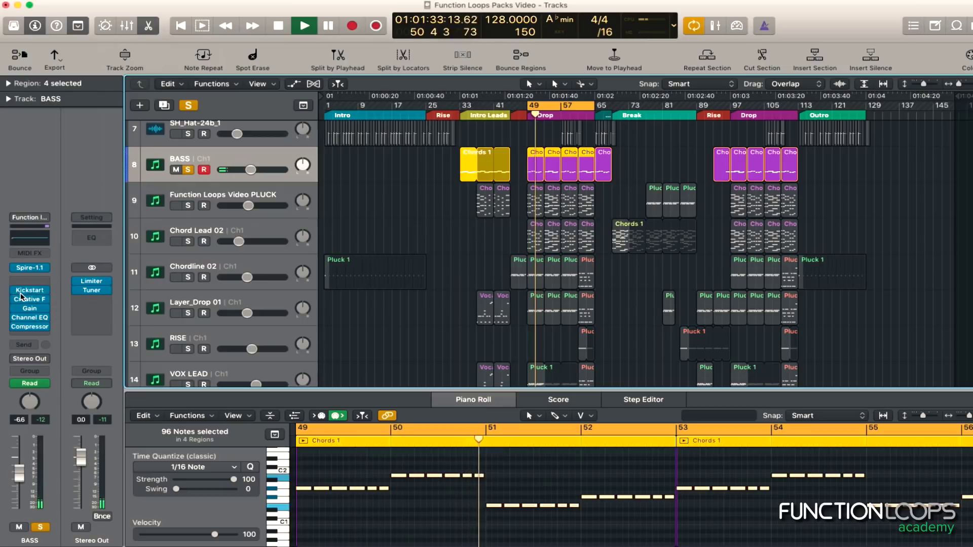
pyautogui.press('space')
# Turn on the analyzer in the BASS Channel EQ and set a 24 dB/Oct low cut at 51 Hz.
pyautogui.click(30, 317)
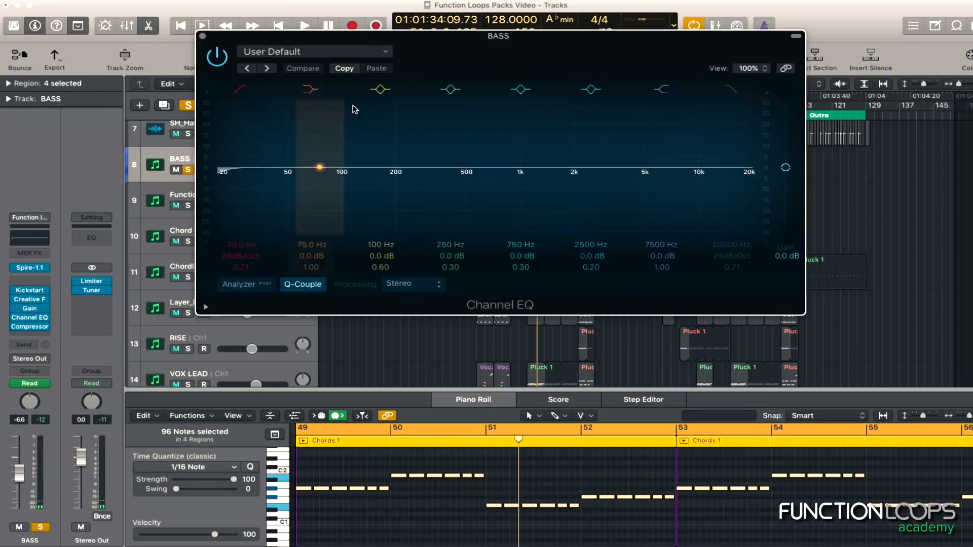
pyautogui.moveTo(221, 177); pyautogui.dragTo(277, 173)
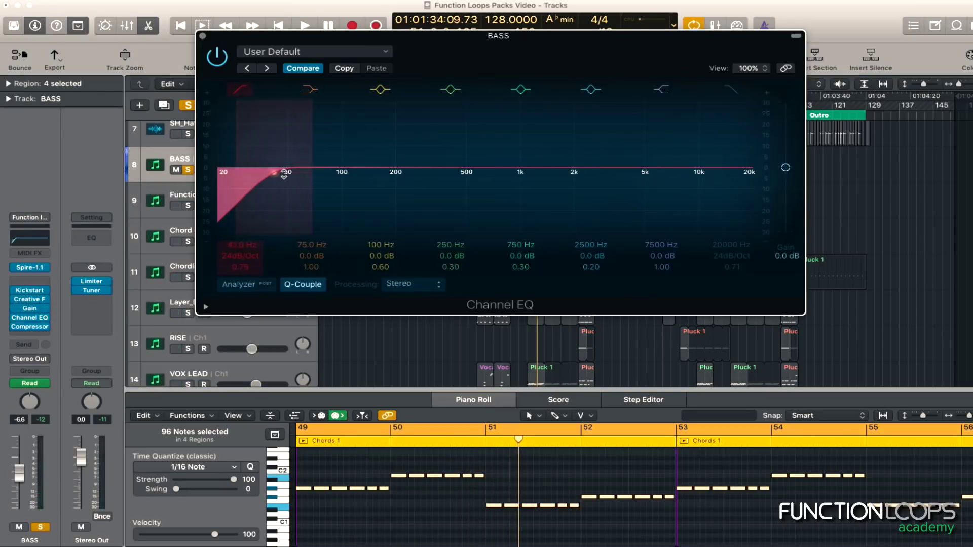
pyautogui.press('space')
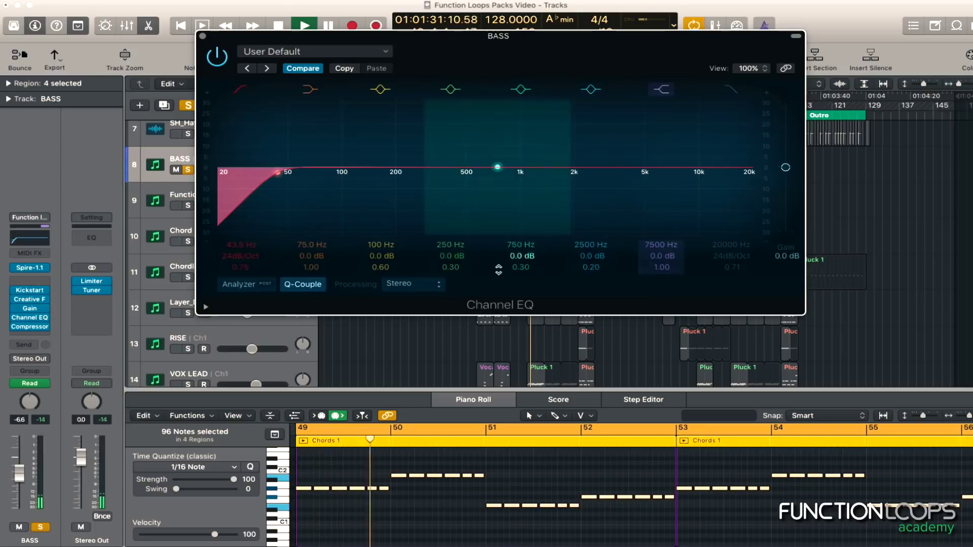
pyautogui.click(255, 288)
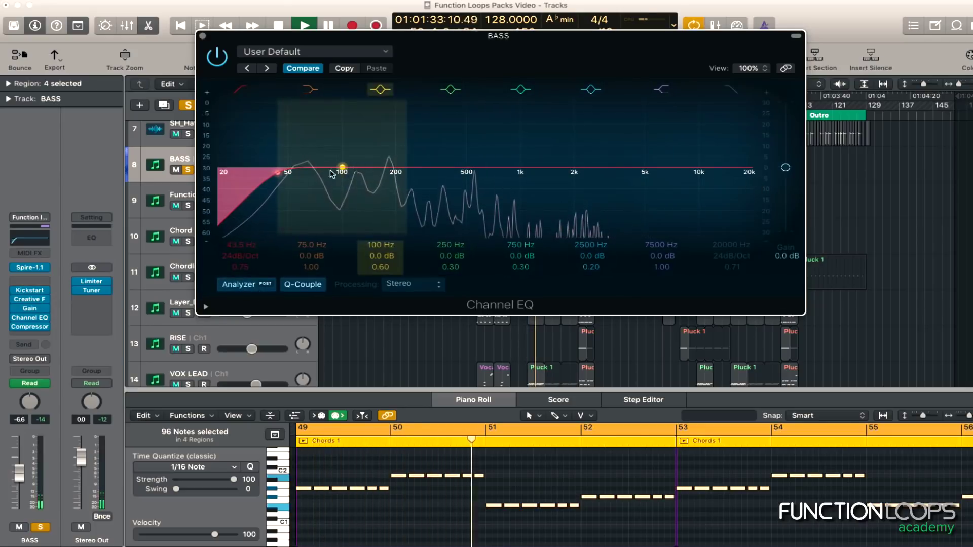
pyautogui.moveTo(279, 173); pyautogui.dragTo(290, 174)
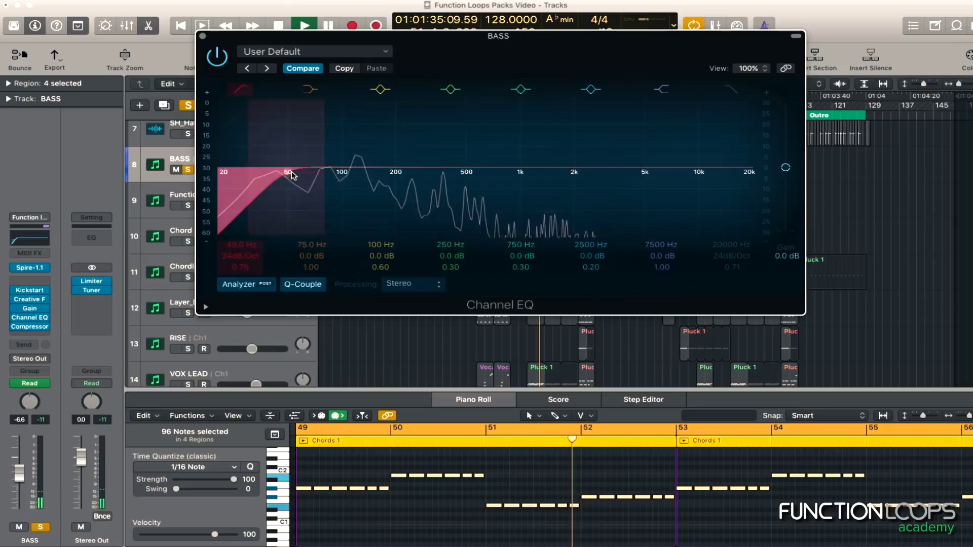
# Cut the bass by 10 dB at 162 Hz with a Q of 2.60 in the Channel EQ.
pyautogui.moveTo(413, 167); pyautogui.dragTo(376, 181)
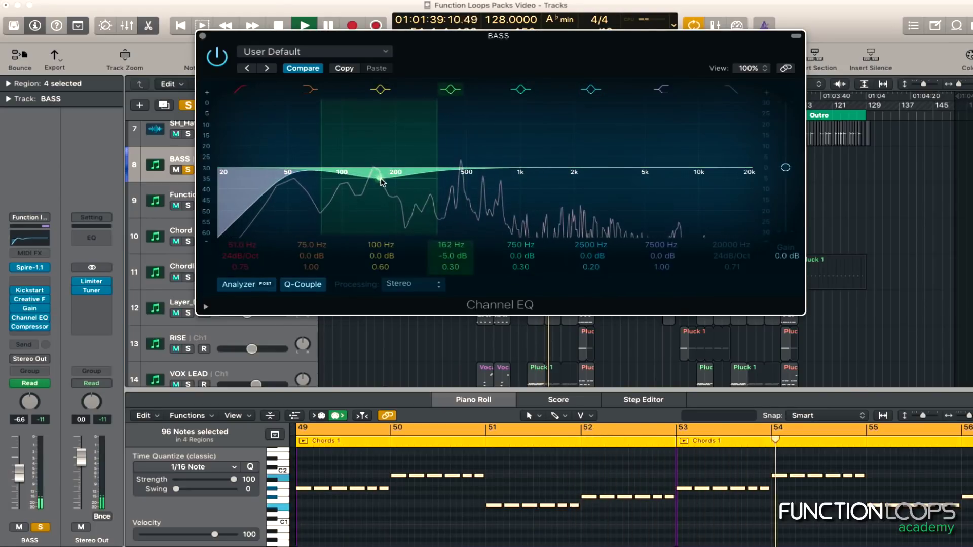
pyautogui.scroll(-2, 377, 187)
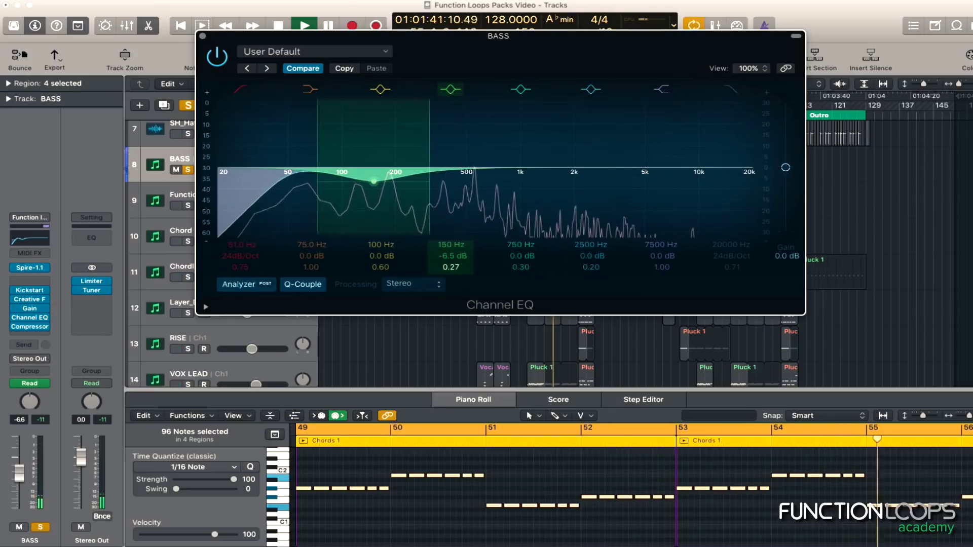
pyautogui.scroll(-2, 375, 185)
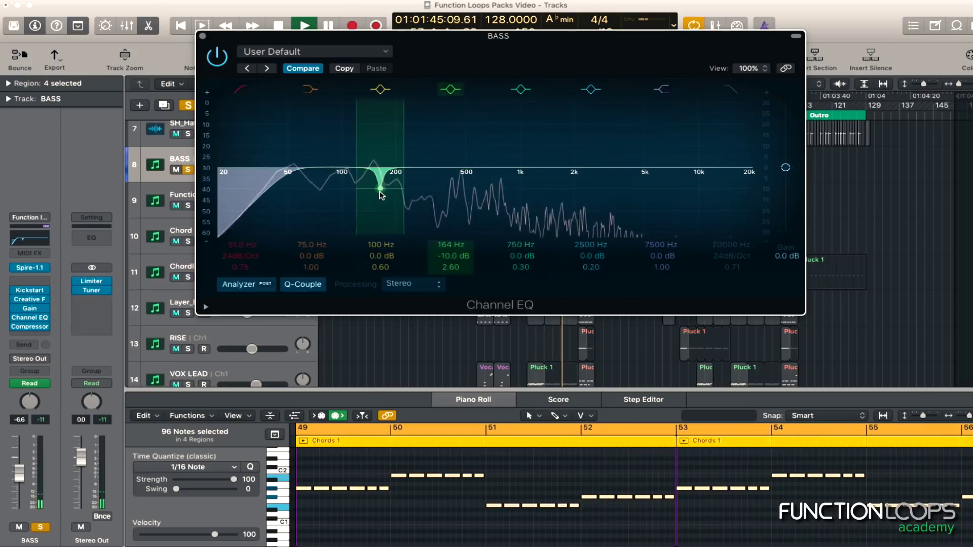
pyautogui.moveTo(405, 125); pyautogui.dragTo(384, 94)
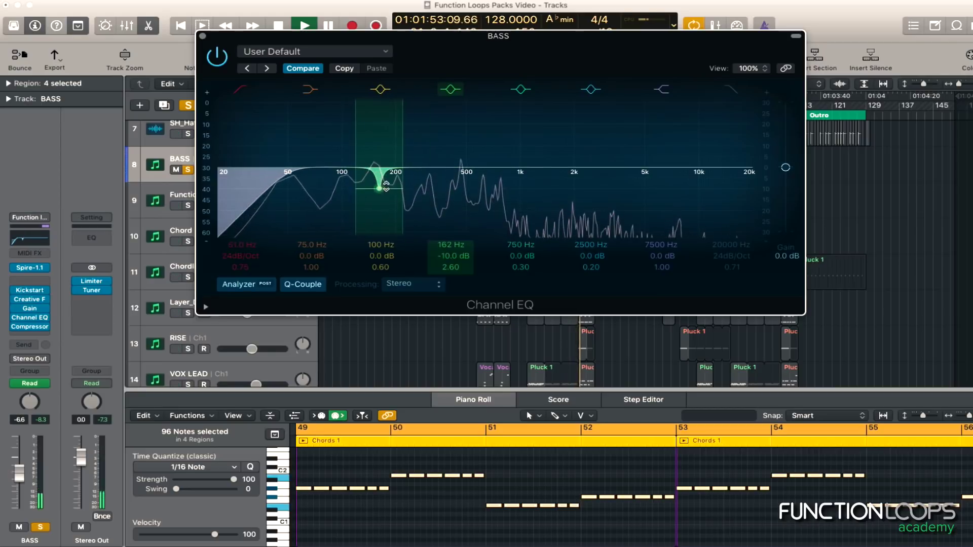
# Add two narrow bass EQ cuts: -8 dB at 900 Hz with Q 6.60 and -5.5 dB at 7000 Hz with Q 7.80.
pyautogui.moveTo(443, 193); pyautogui.dragTo(494, 144)
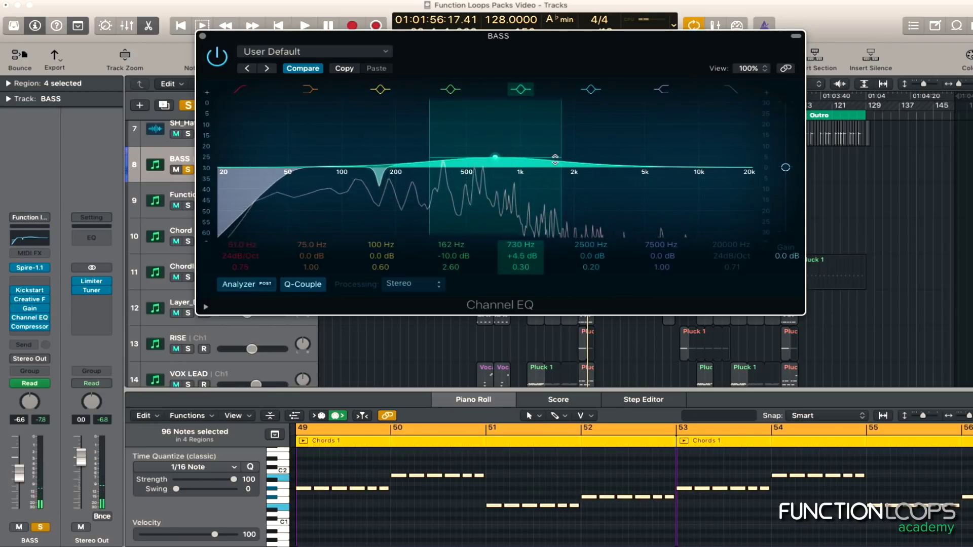
pyautogui.moveTo(559, 159); pyautogui.dragTo(515, 208)
pyautogui.moveTo(591, 167); pyautogui.dragTo(672, 193)
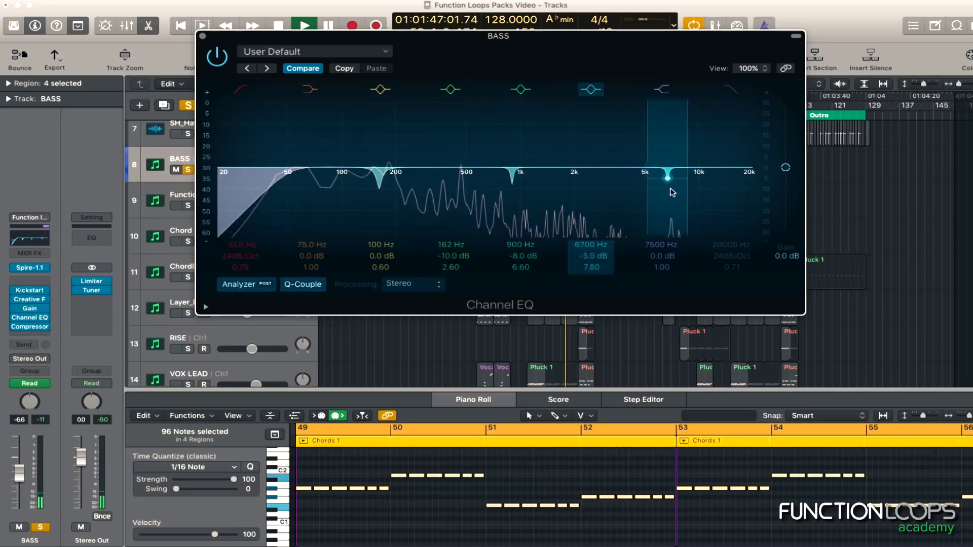
# Set the high shelf of the BASS Channel EQ to -22.5 dB at 12600 Hz and close the plug-in.
pyautogui.moveTo(752, 171)
pyautogui.mouseDown()
pyautogui.moveTo(739, 172)
pyautogui.moveTo(756, 175)
pyautogui.mouseUp()
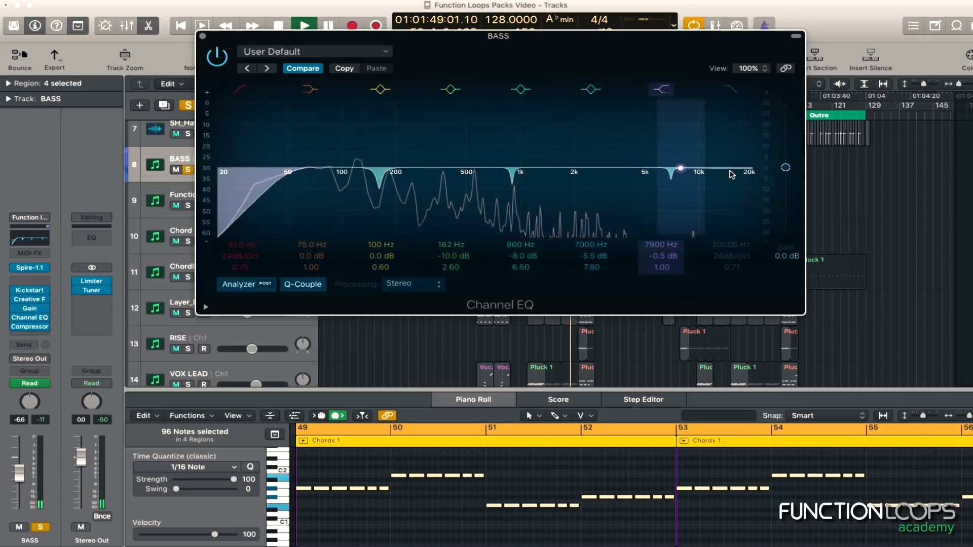
pyautogui.moveTo(689, 172); pyautogui.dragTo(715, 193)
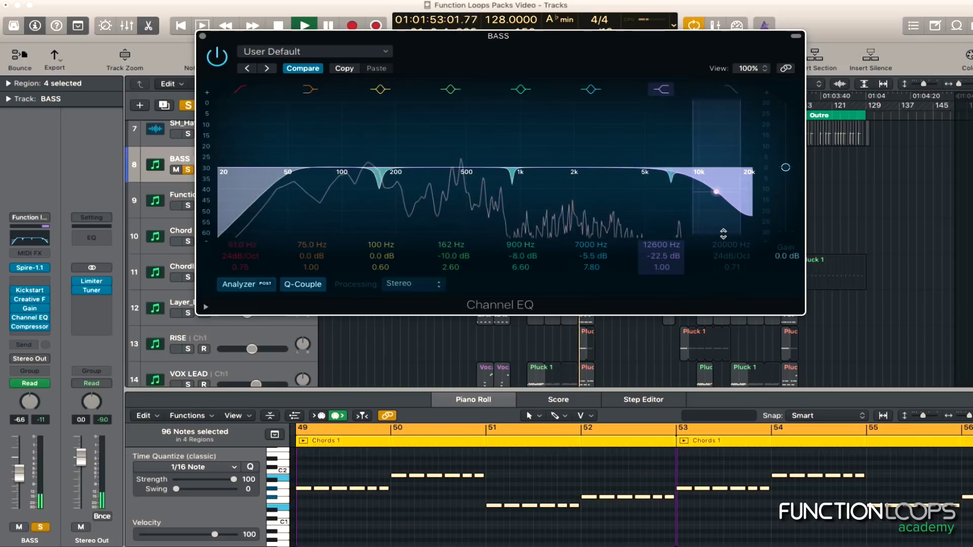
pyautogui.press('super+w')
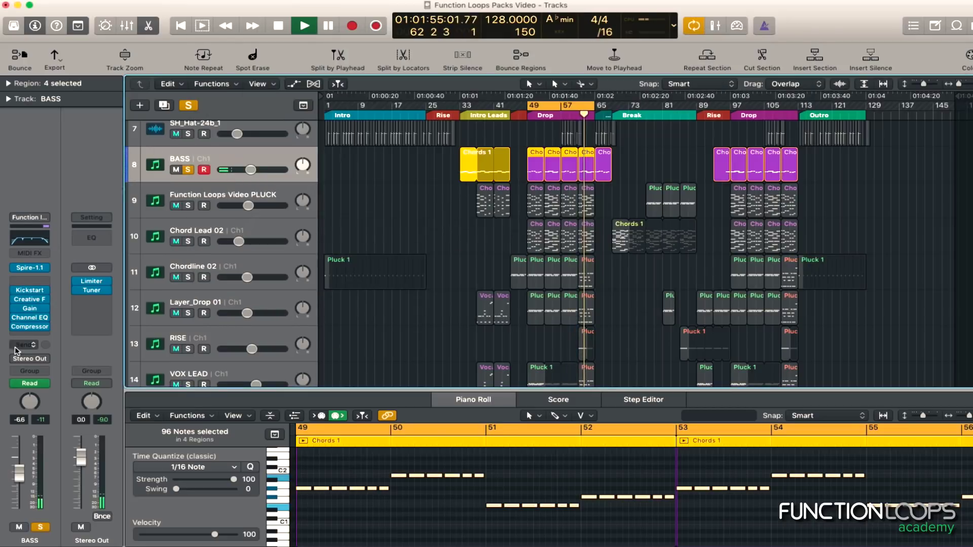
# Load the VAlly preset in the BASS Compressor, listen to the bass through it and close the plug-in.
pyautogui.click(31, 328)
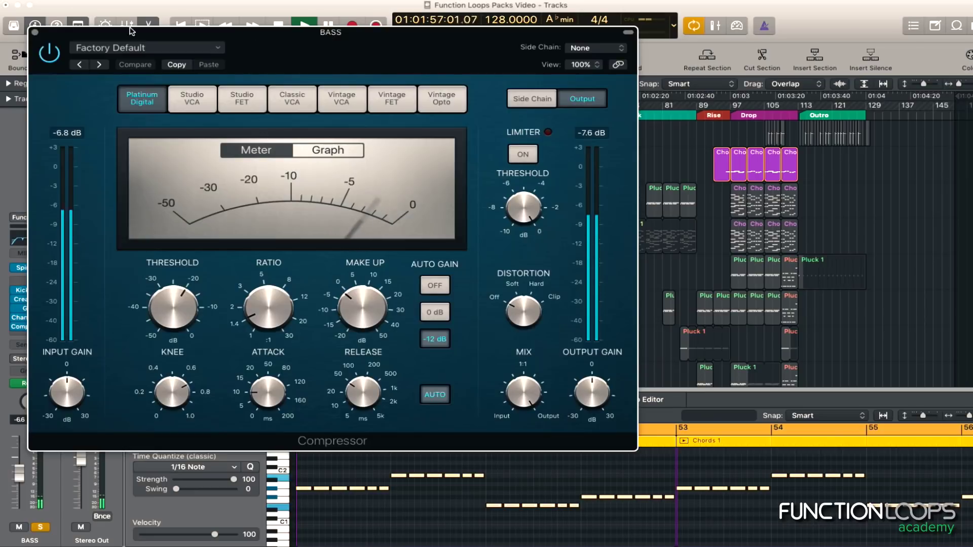
pyautogui.click(219, 48)
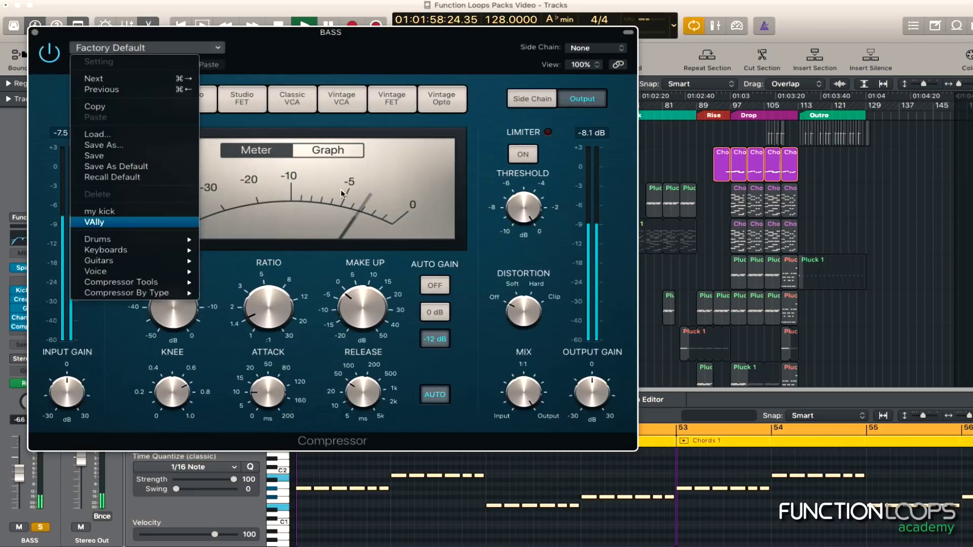
pyautogui.click(94, 222)
pyautogui.moveTo(309, 43); pyautogui.dragTo(440, 40)
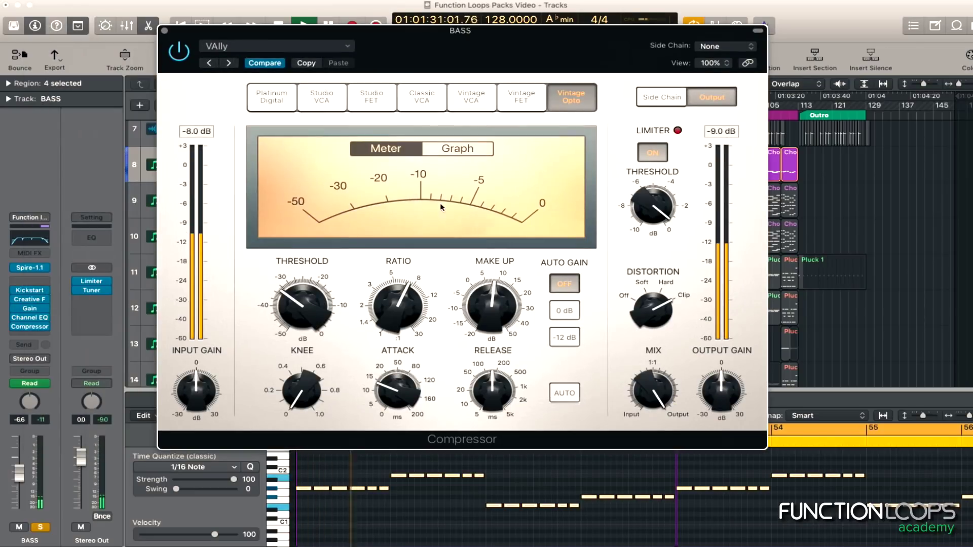
pyautogui.moveTo(678, 390)
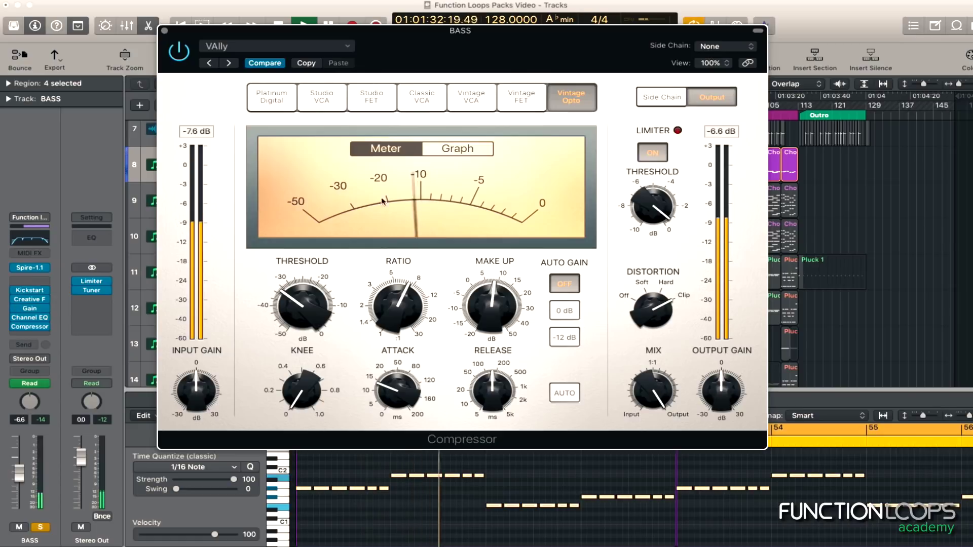
pyautogui.click(165, 31)
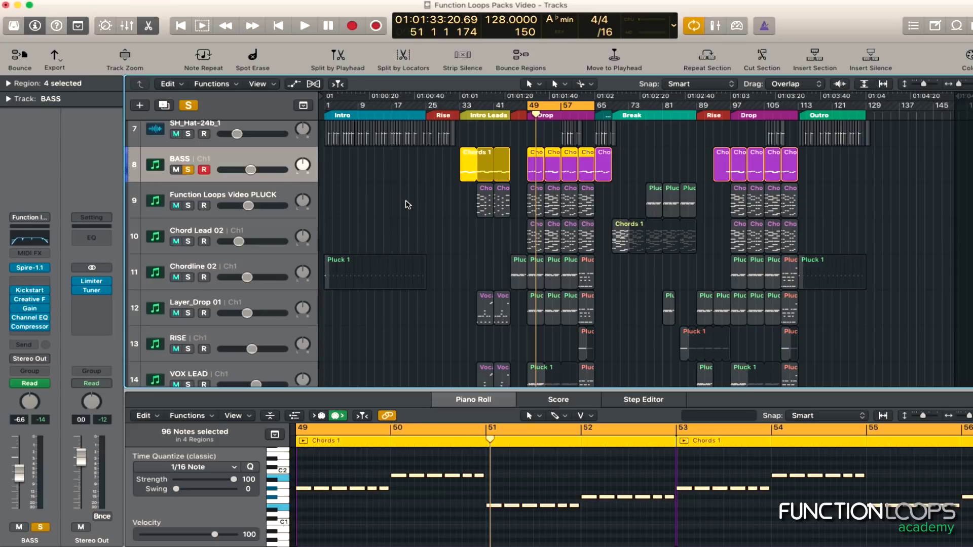
# Solo the kick loop and Audio B tracks together with the bass during playback, and deselect the bass regions.
pyautogui.press('space')
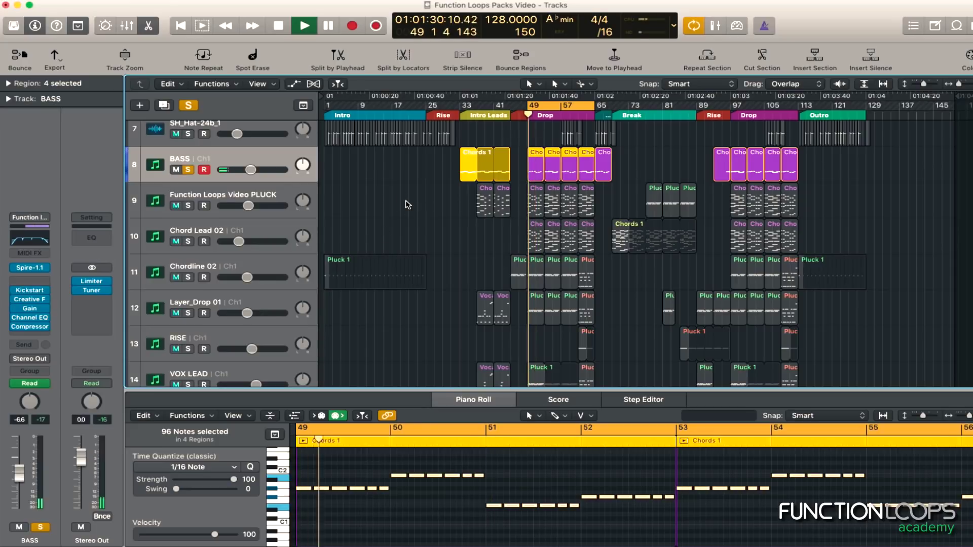
pyautogui.scroll(6, 370, 195)
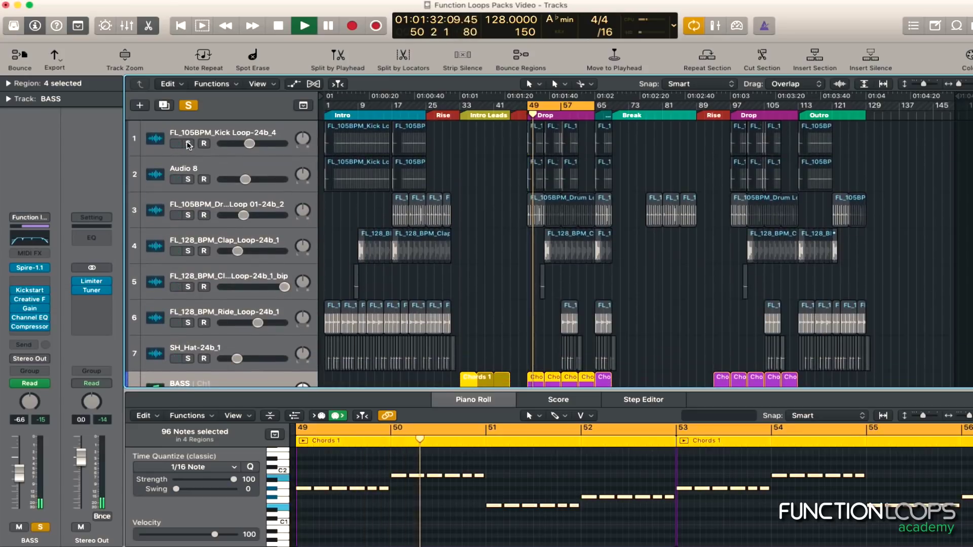
pyautogui.click(188, 143)
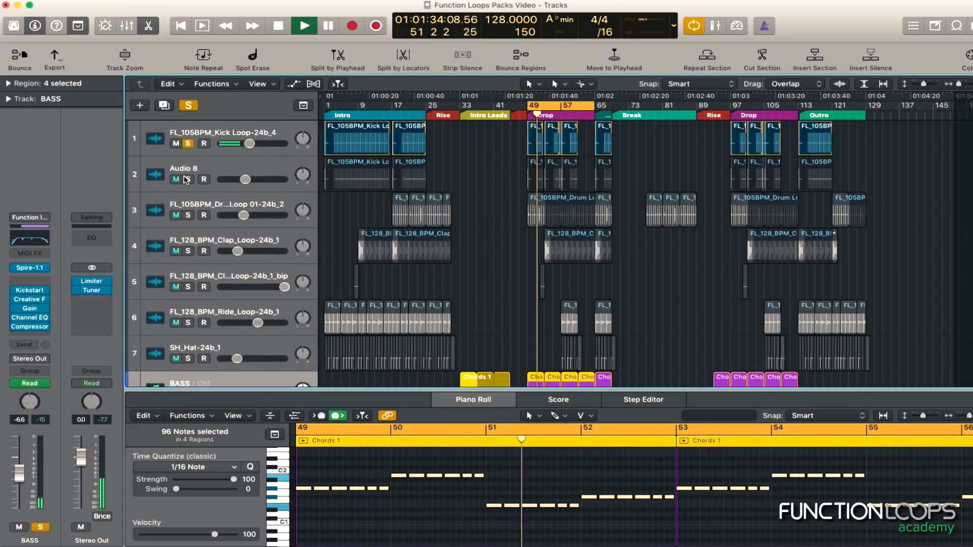
pyautogui.click(188, 180)
pyautogui.scroll(-6, 371, 228)
pyautogui.click(369, 277)
pyautogui.click(386, 243)
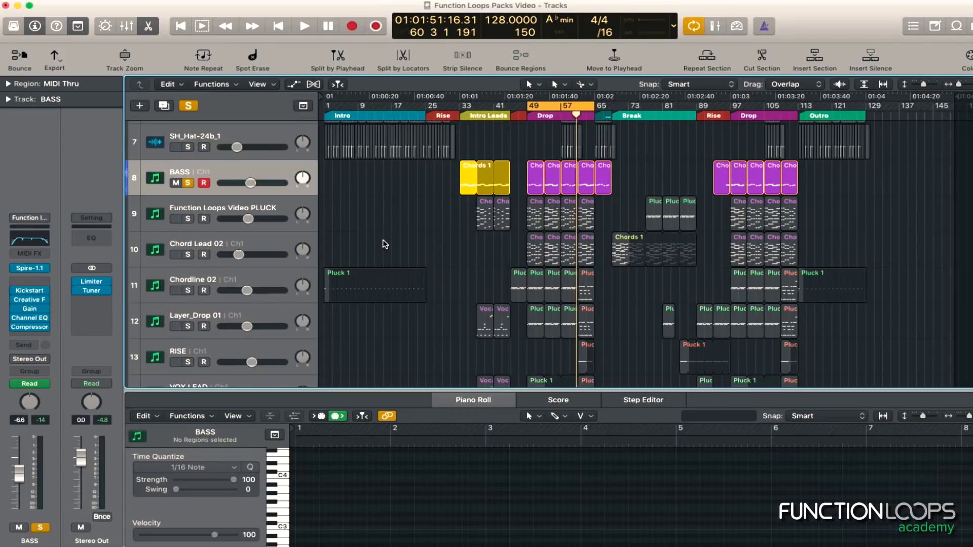
# Boost the bass by 6.5 dB at 100 Hz in its Channel EQ, audition it and close the plug-in.
pyautogui.click(30, 317)
pyautogui.moveTo(353, 242); pyautogui.dragTo(353, 229)
pyautogui.press('space')
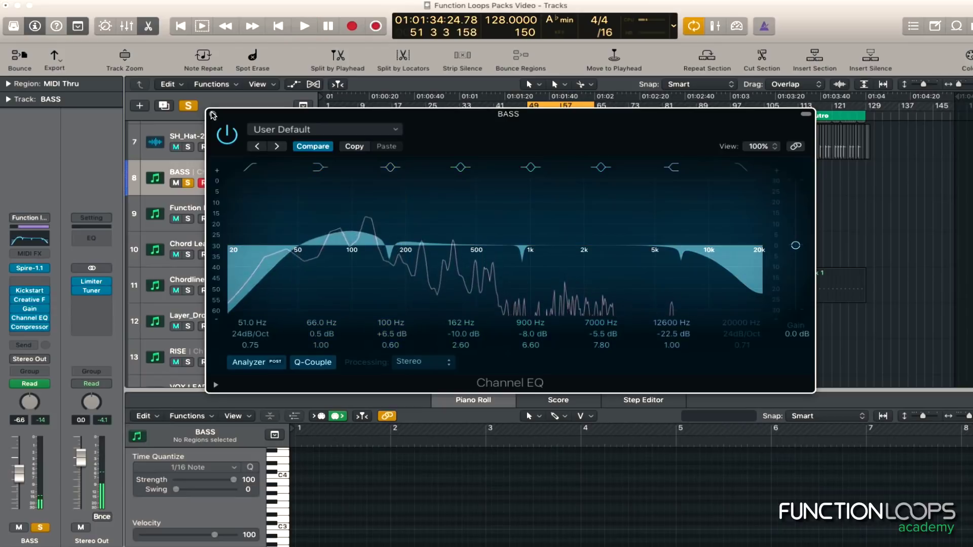
pyautogui.click(213, 113)
# Insert a Channel EQ on the Stereo Out channel and set its 24 dB/Oct high cut to 110 Hz.
pyautogui.click(85, 314)
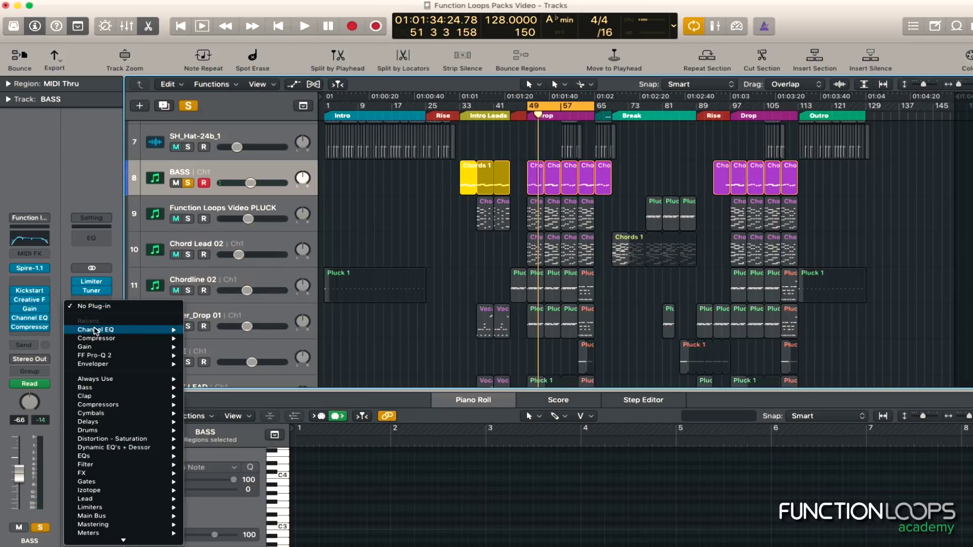
pyautogui.click(415, 240)
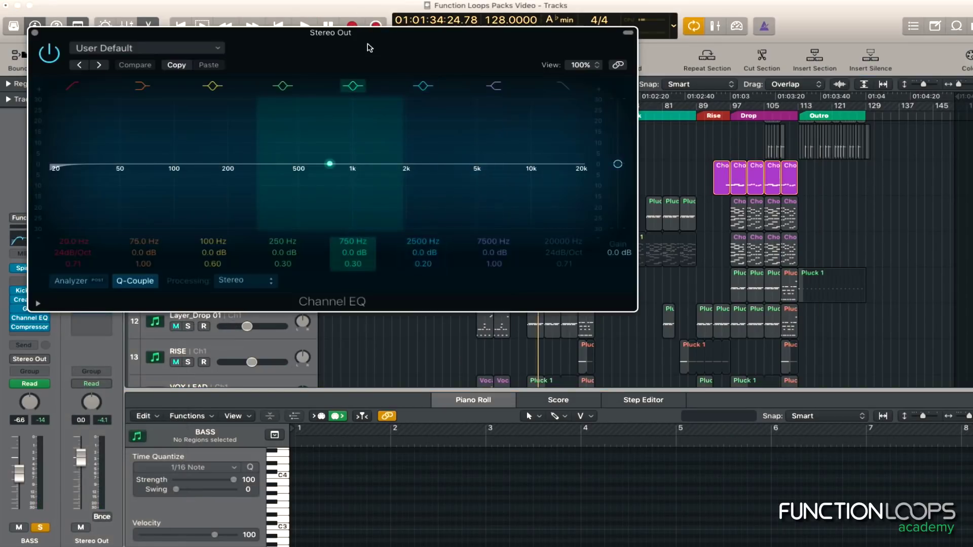
pyautogui.moveTo(369, 34); pyautogui.dragTo(467, 37)
pyautogui.click(655, 166)
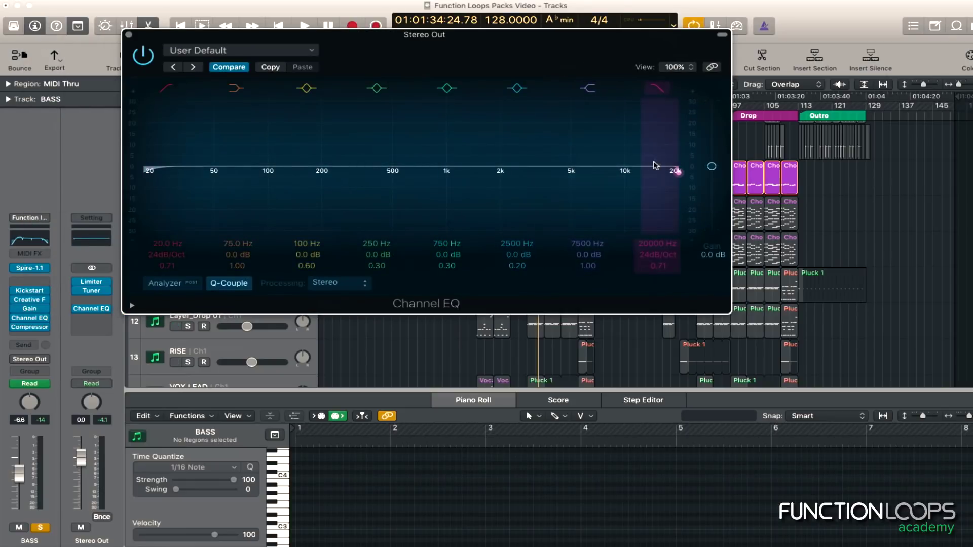
pyautogui.moveTo(678, 174); pyautogui.dragTo(273, 179)
# Play the filtered low end of the kick and bass with the Stereo Out EQ's analyzer turned on.
pyautogui.press('space')
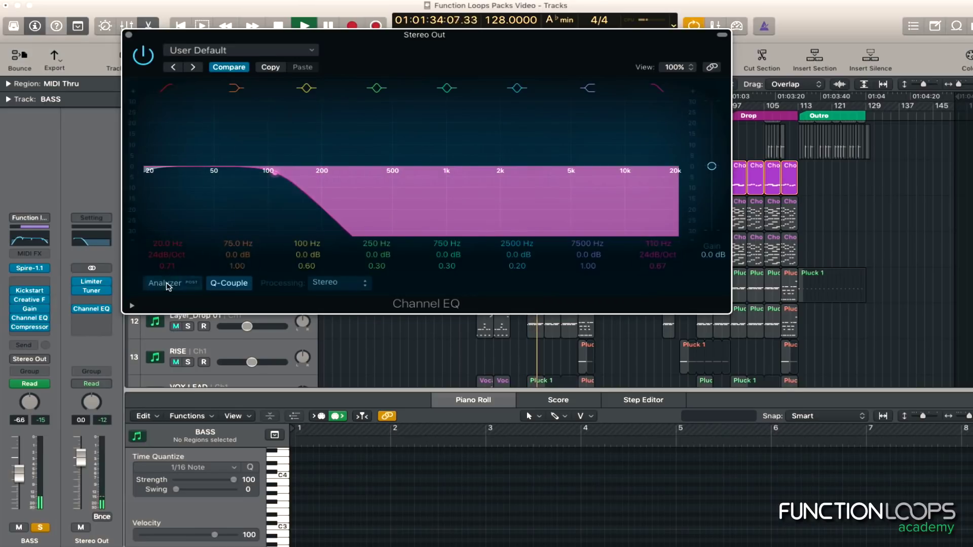
pyautogui.click(171, 283)
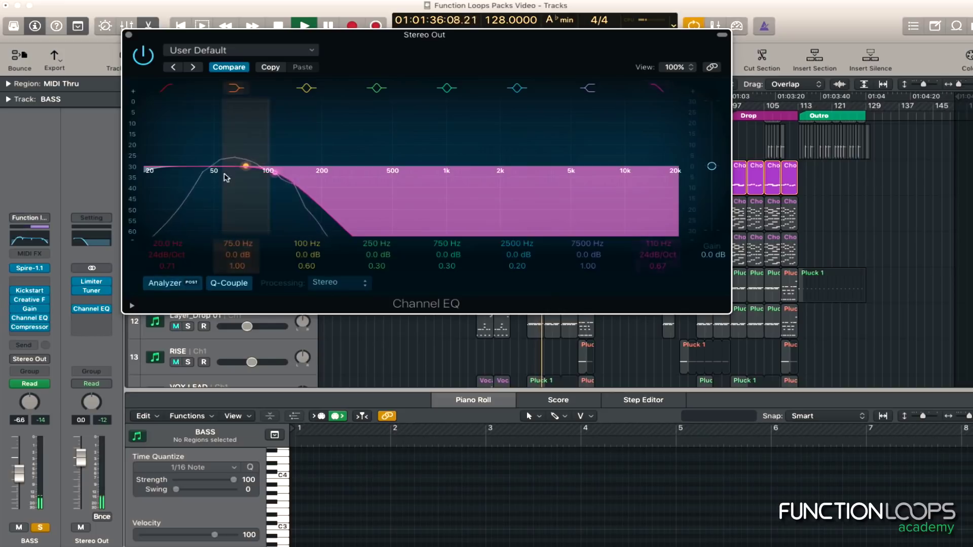
pyautogui.press('space')
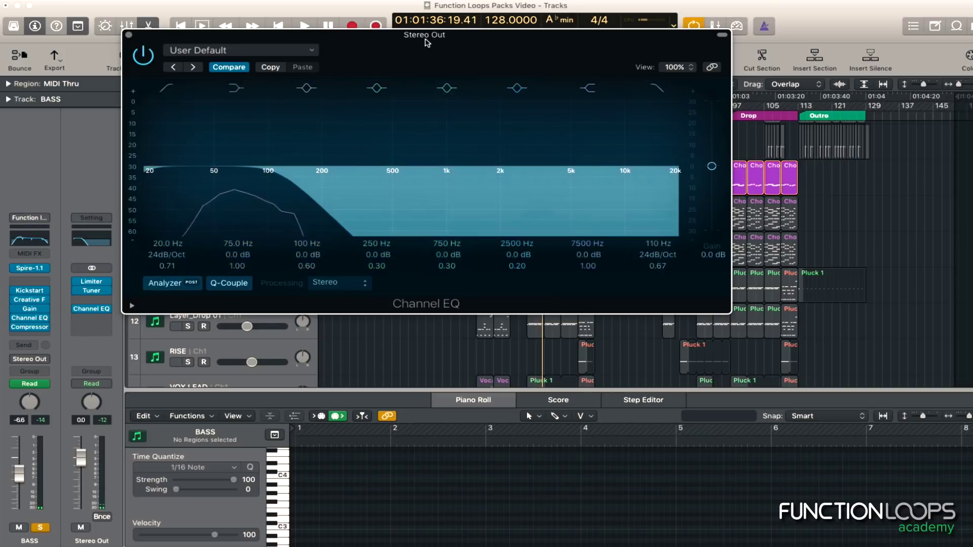
# Lower the Stereo Out EQ's high cut to about 93 Hz during playback, and close and bypass the plug-in.
pyautogui.moveTo(425, 40); pyautogui.dragTo(464, 40)
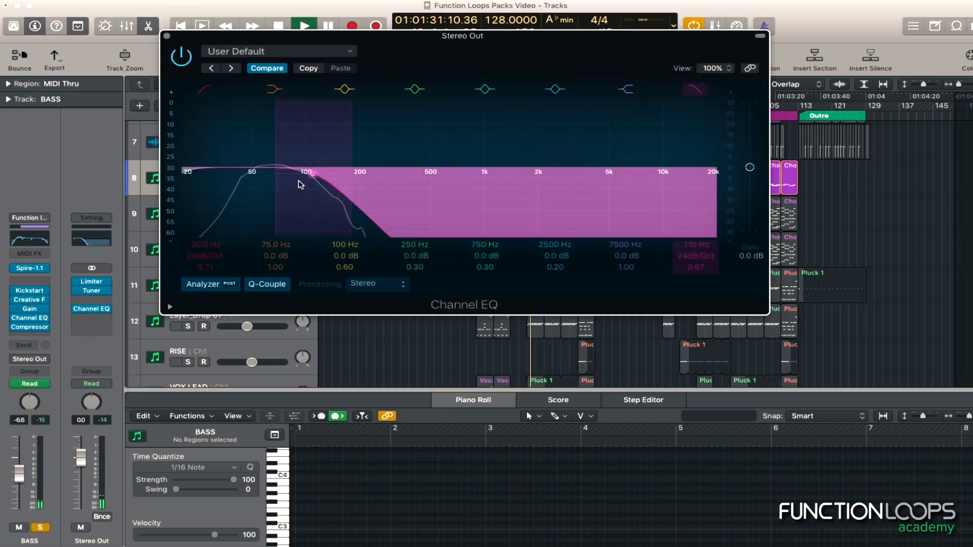
pyautogui.moveTo(310, 174)
pyautogui.mouseDown()
pyautogui.moveTo(288, 176)
pyautogui.moveTo(299, 179)
pyautogui.mouseUp()
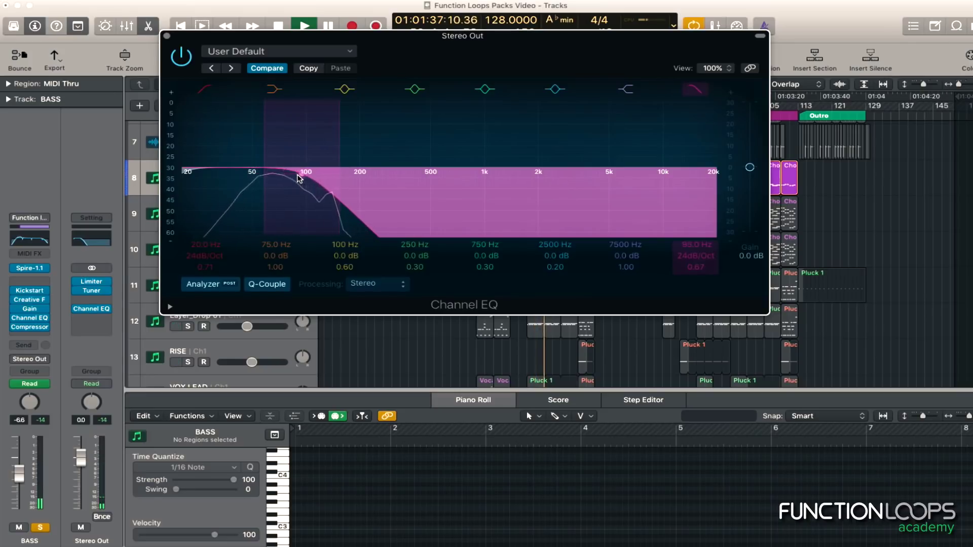
pyautogui.click(167, 37)
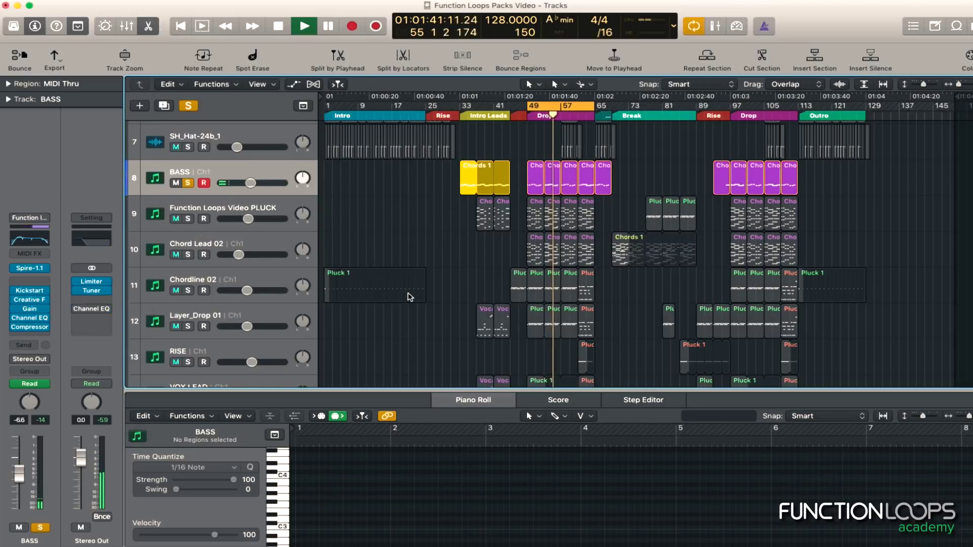
pyautogui.scroll(10, 414, 297)
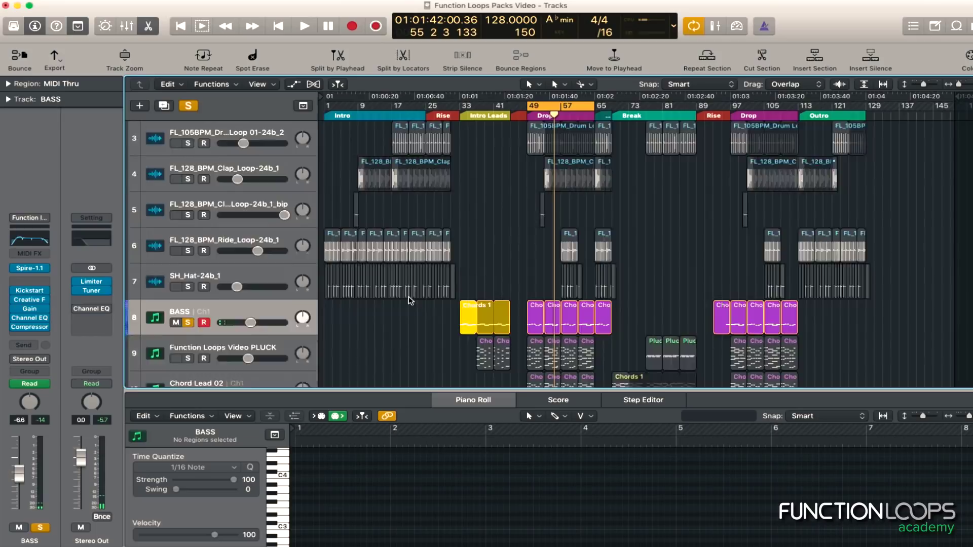
pyautogui.scroll(-7, 412, 302)
pyautogui.scroll(-3, 413, 290)
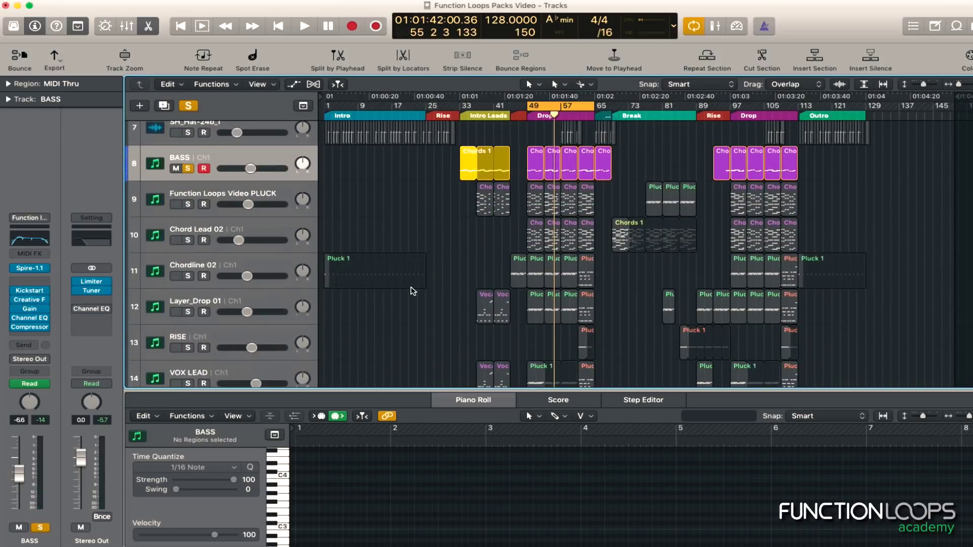